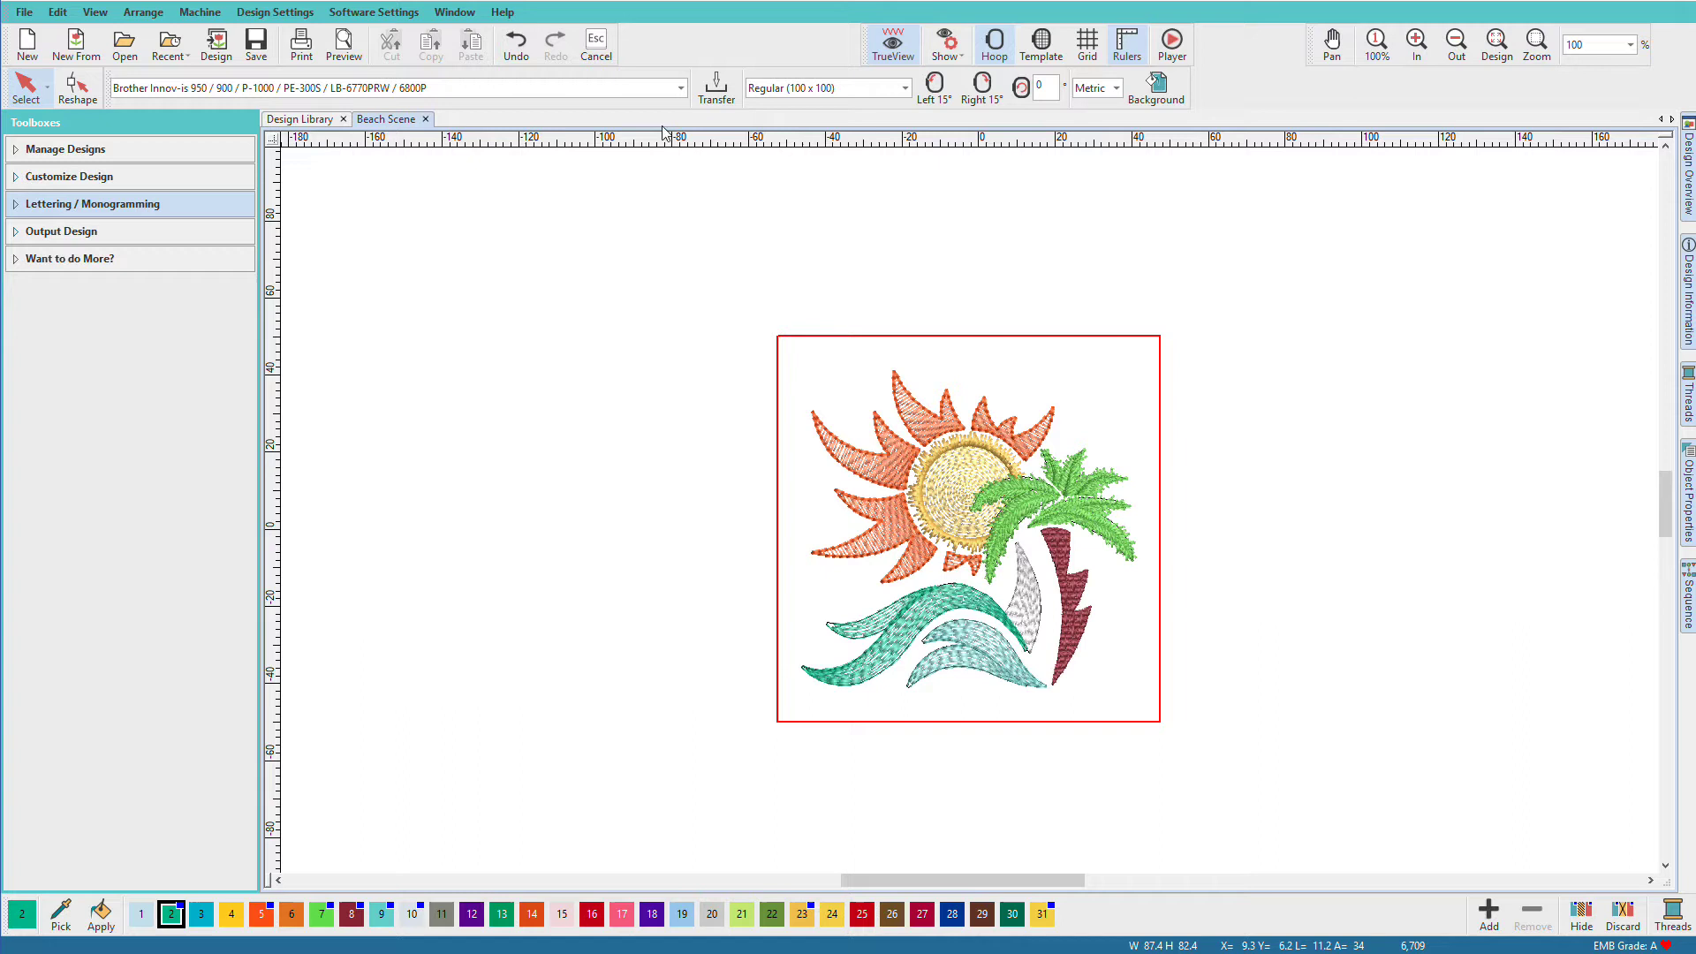
- Browse the machine models and hoop sizes, keeping the Regular (100 x 100) hoop
click(681, 88)
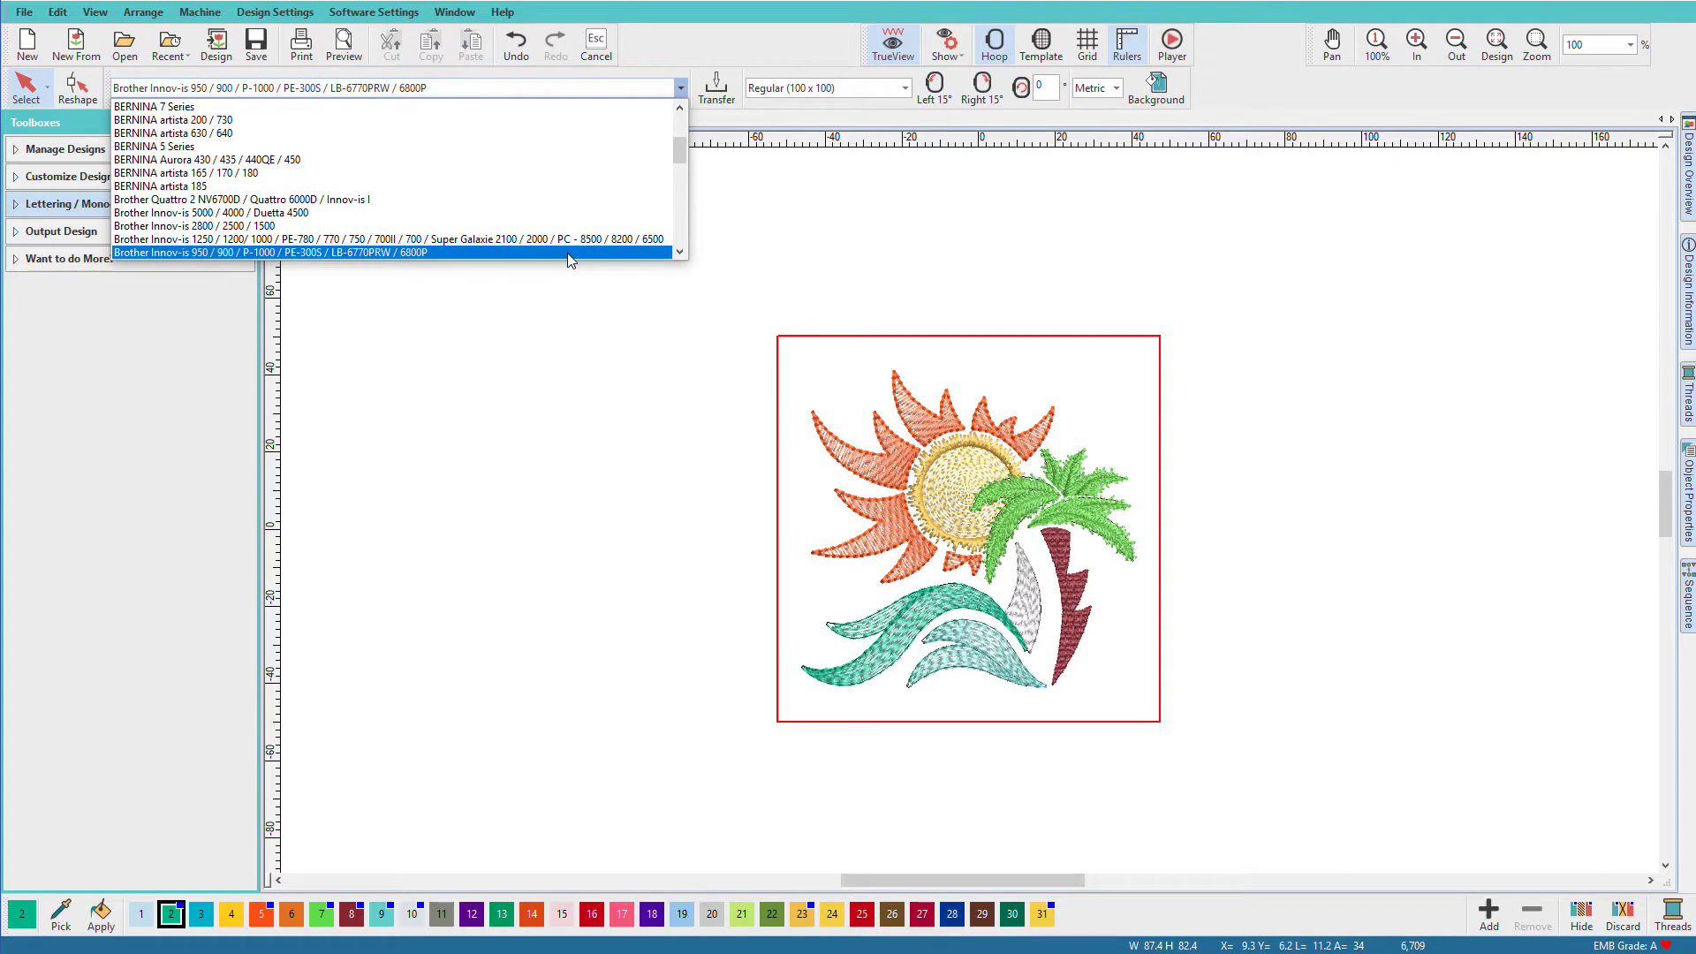
click(585, 275)
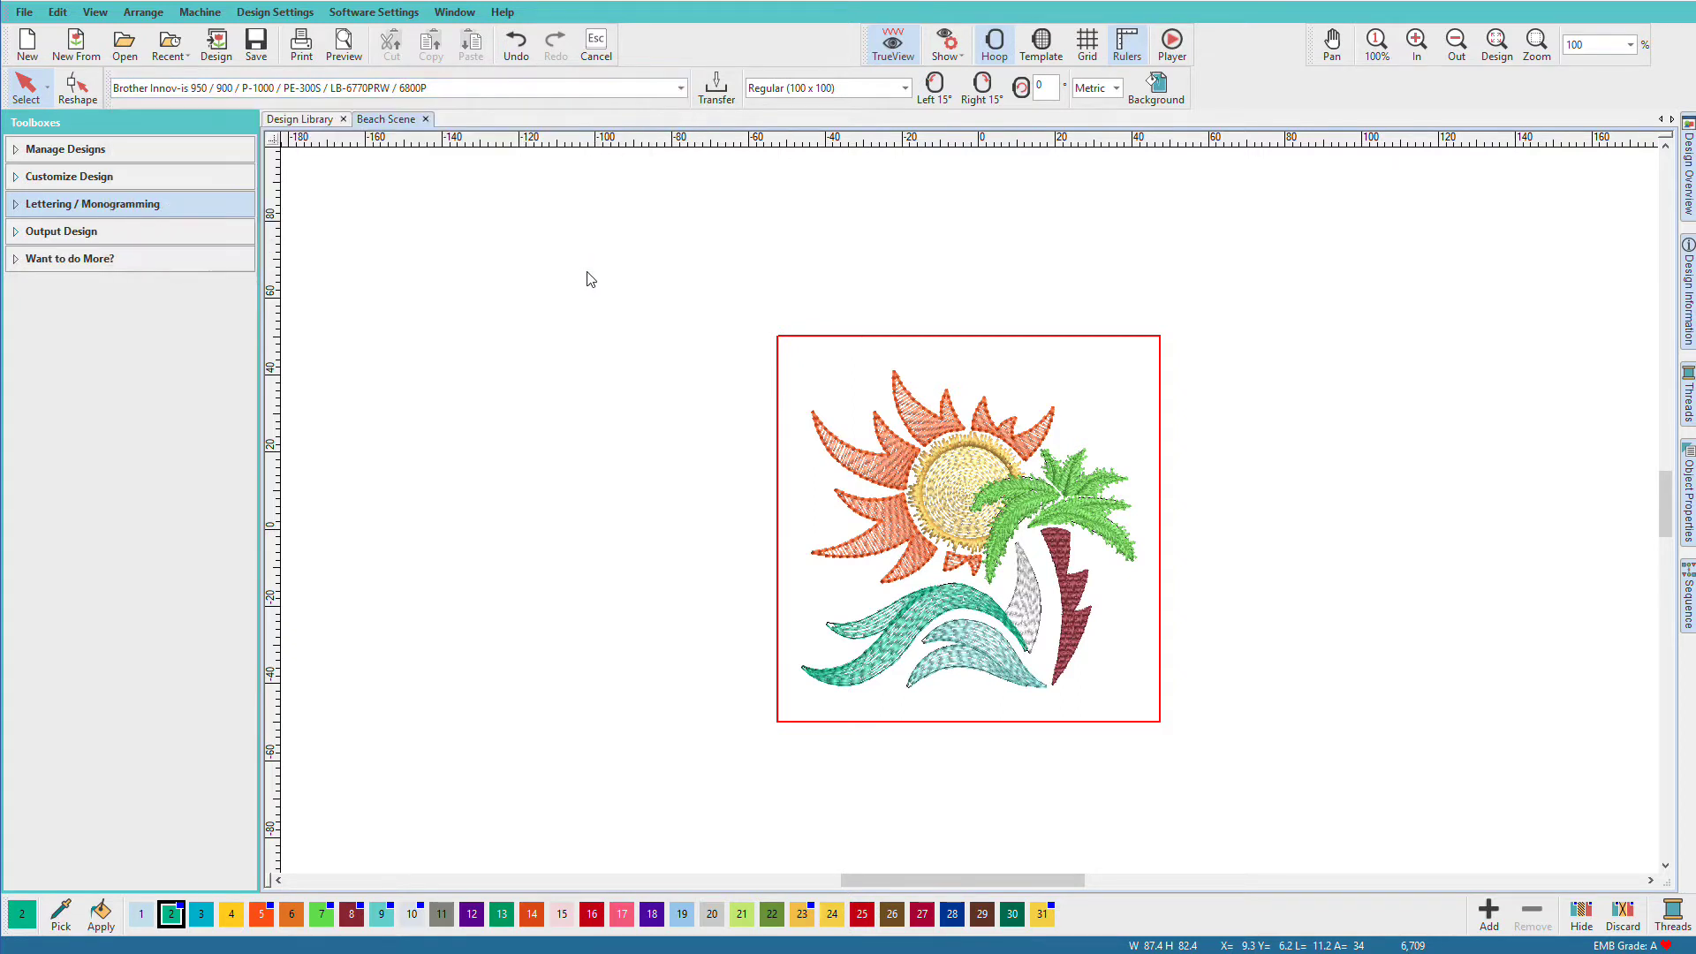
click(904, 89)
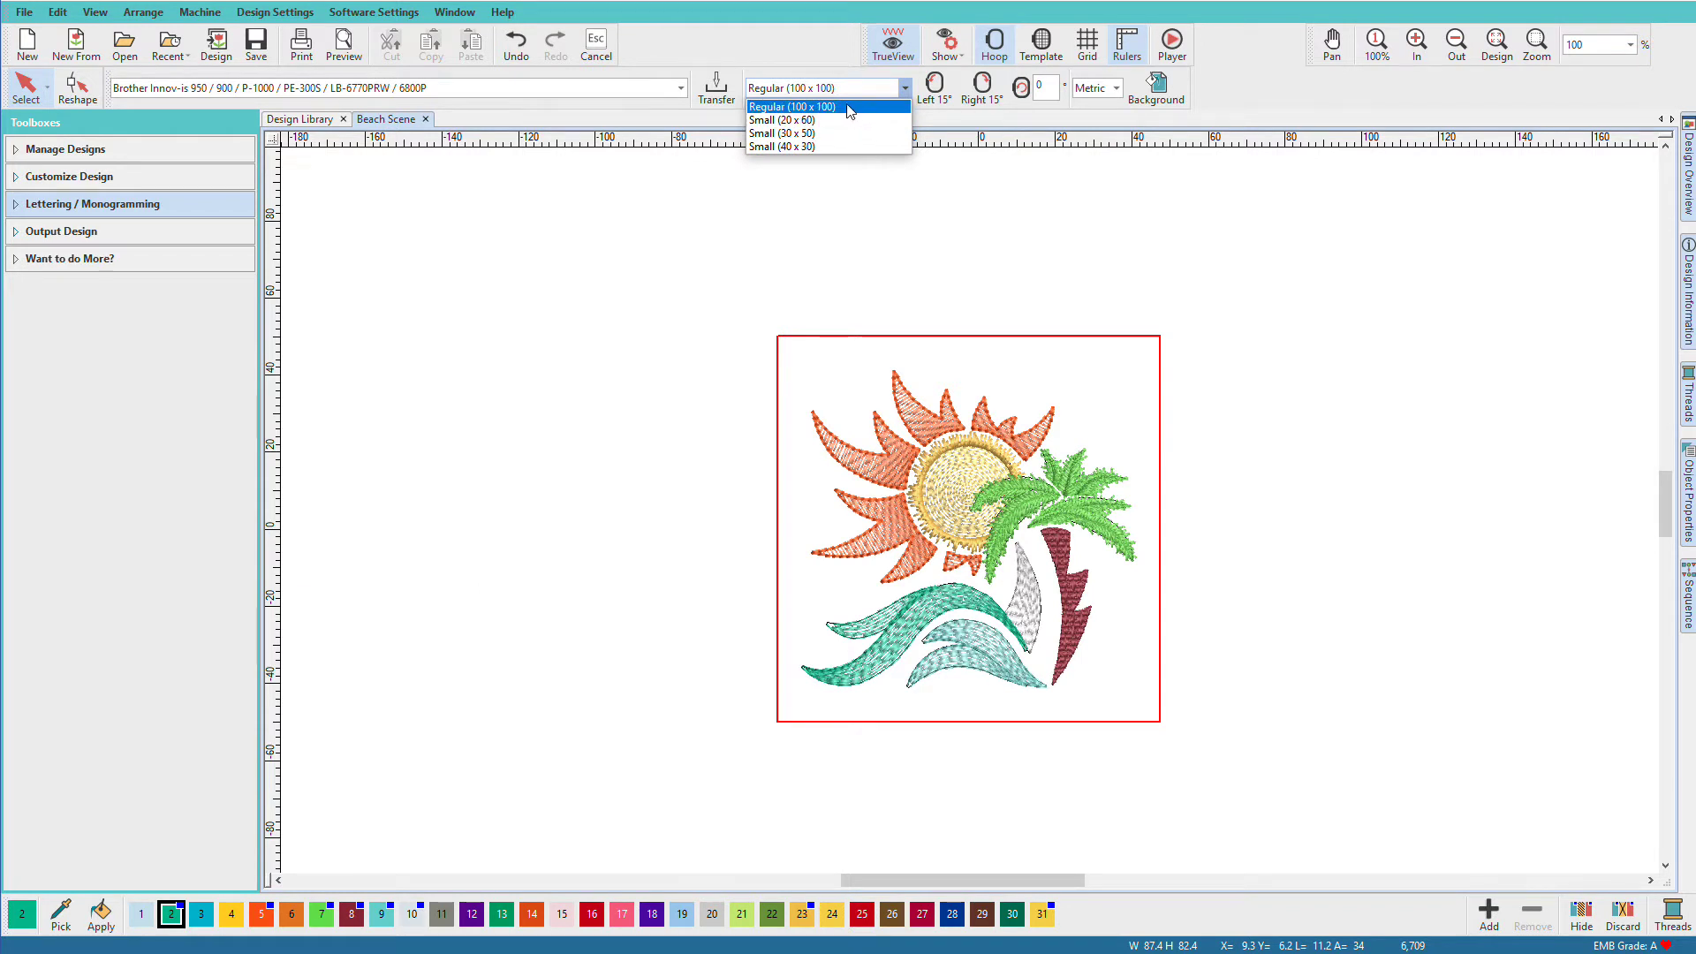
click(853, 106)
- Select Babylock Ellisimo Gold / Ellisimo as the machine and confirm Regular (100 x 100) remains the hoop
click(682, 89)
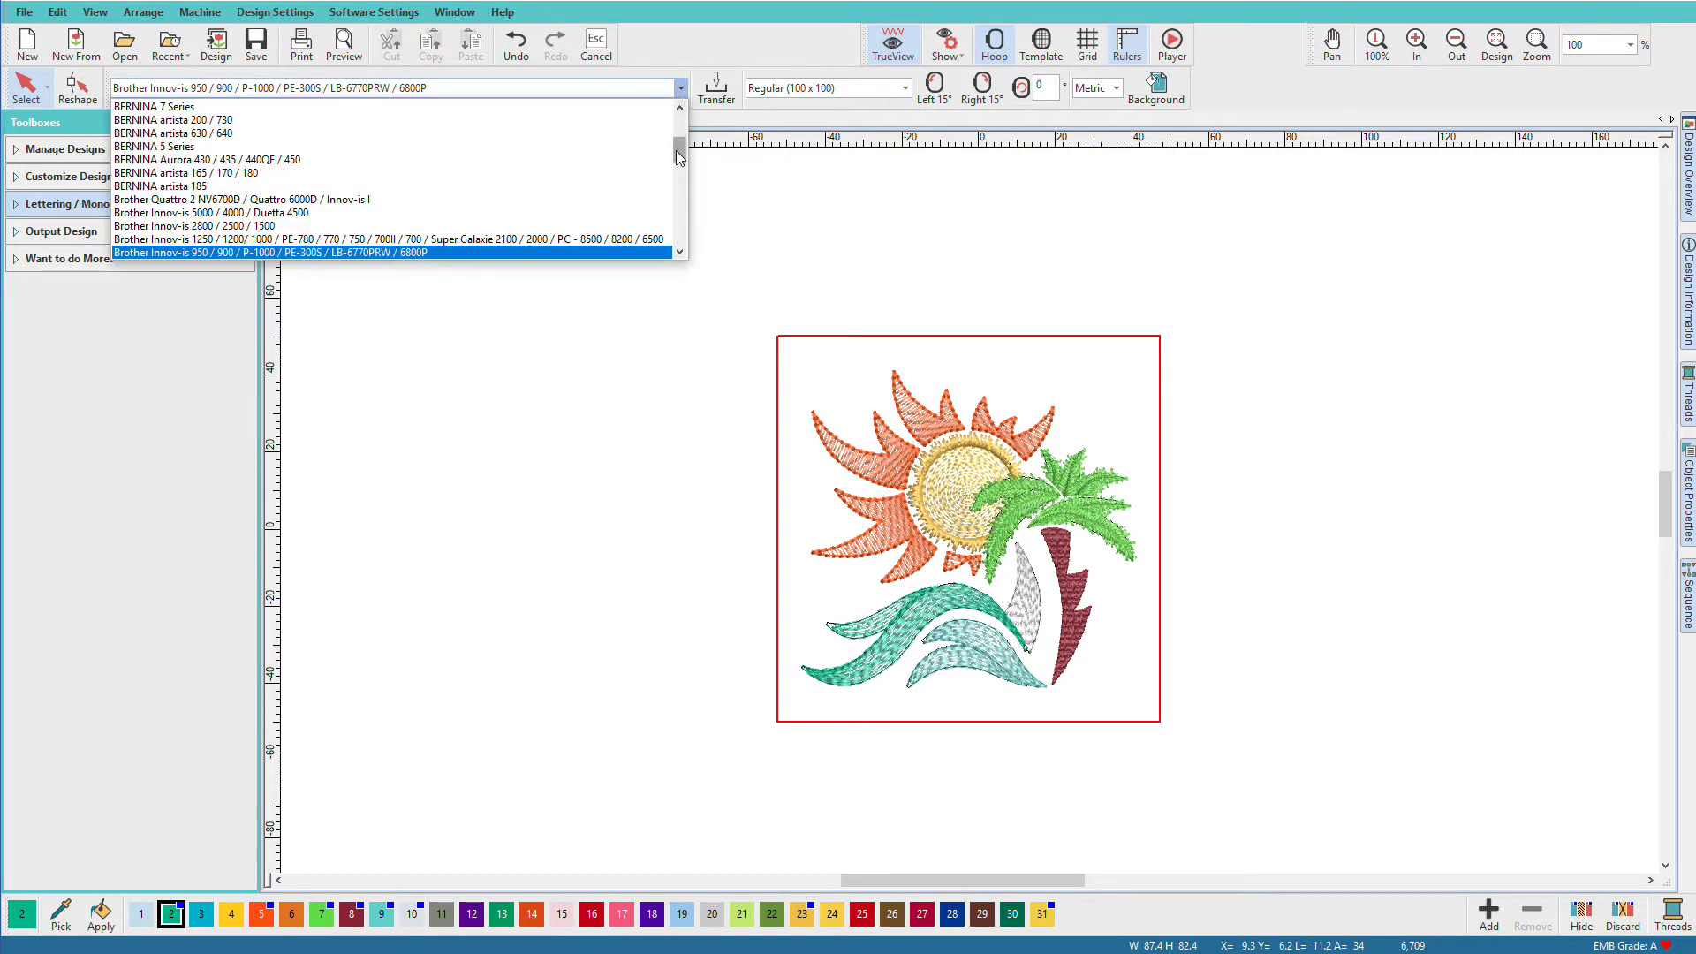
drag(676, 150, 680, 109)
key(Escape)
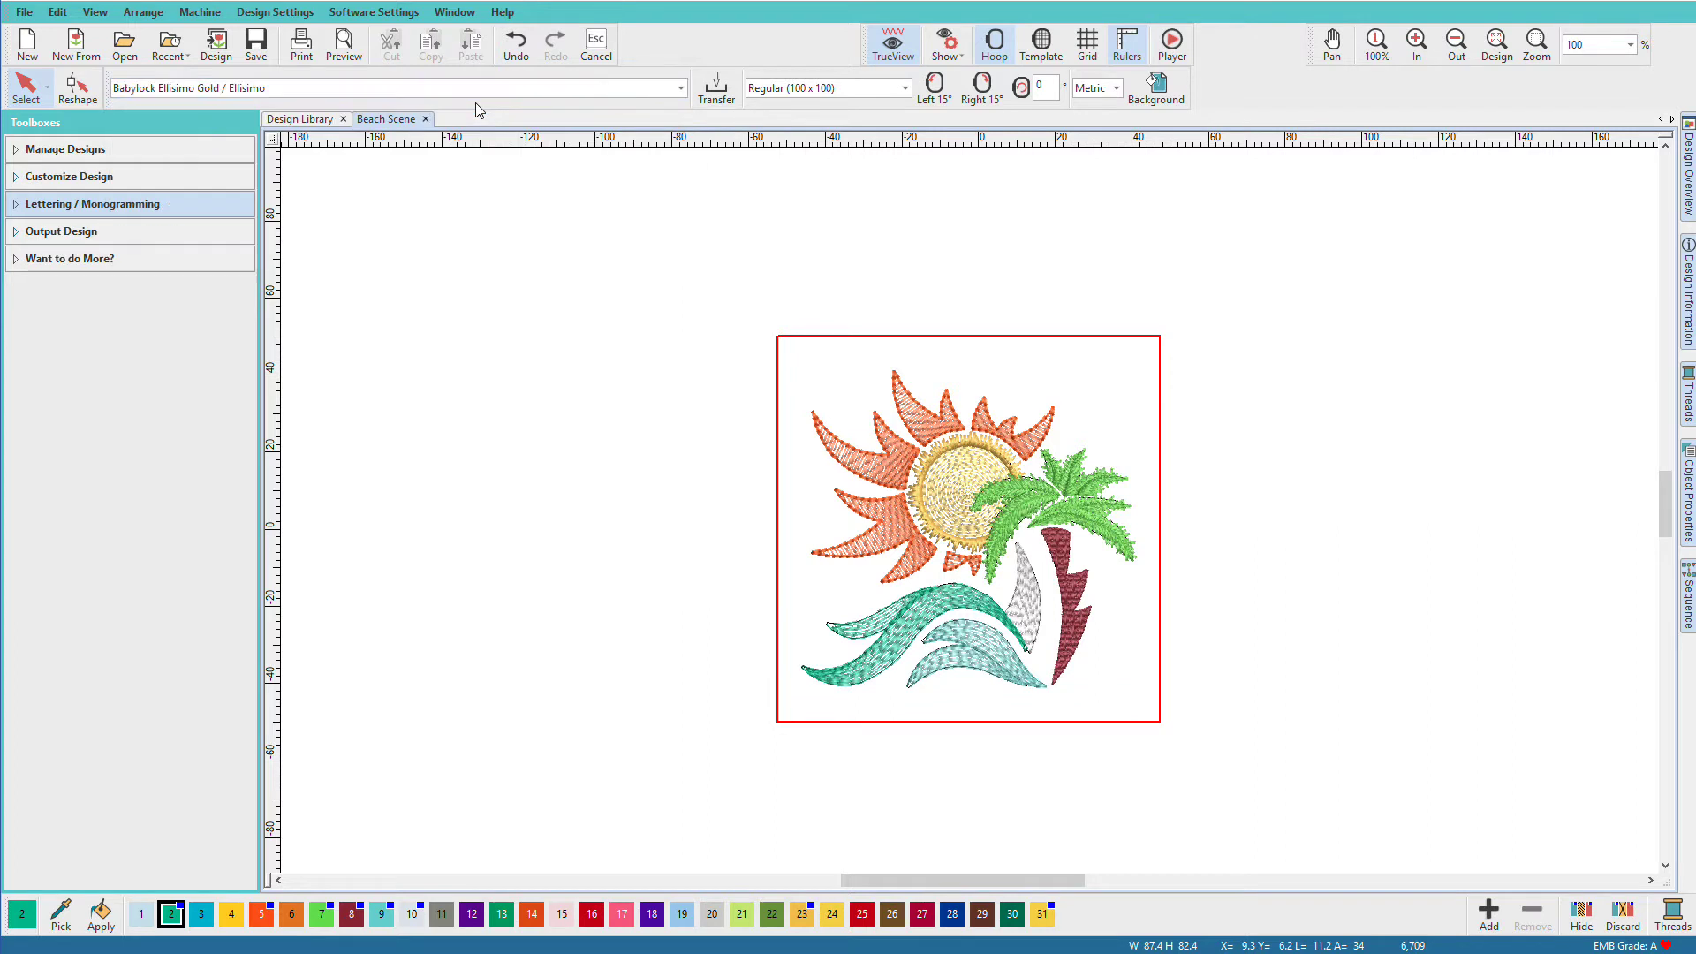
click(906, 88)
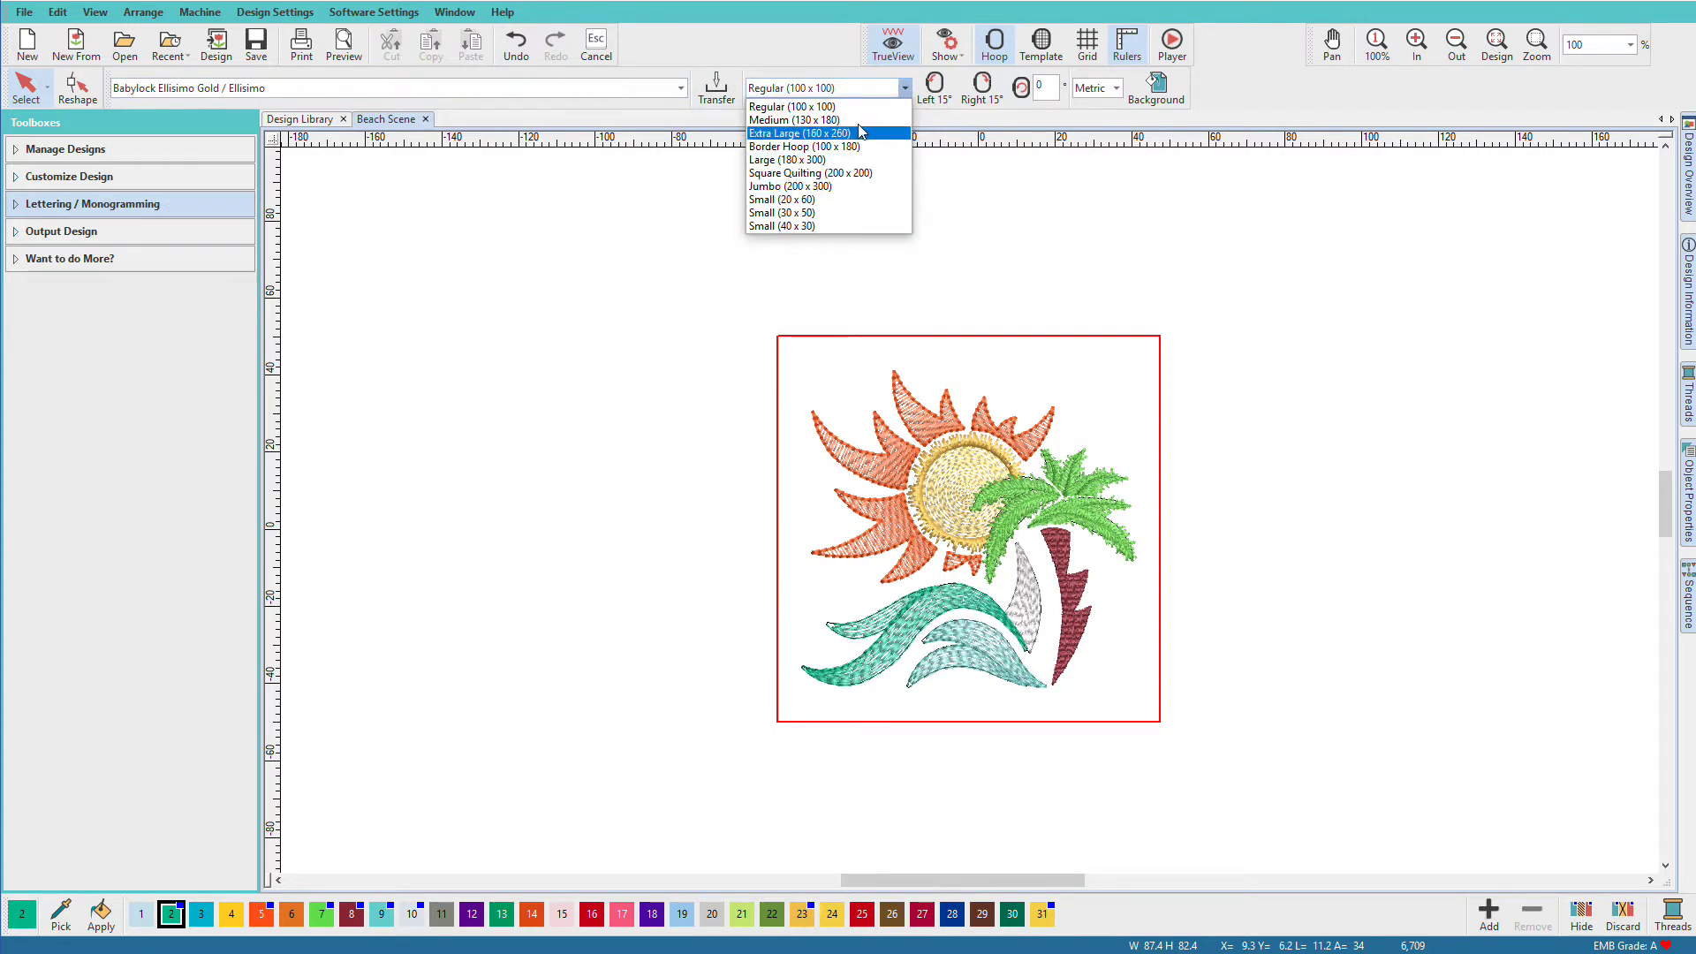
click(1072, 172)
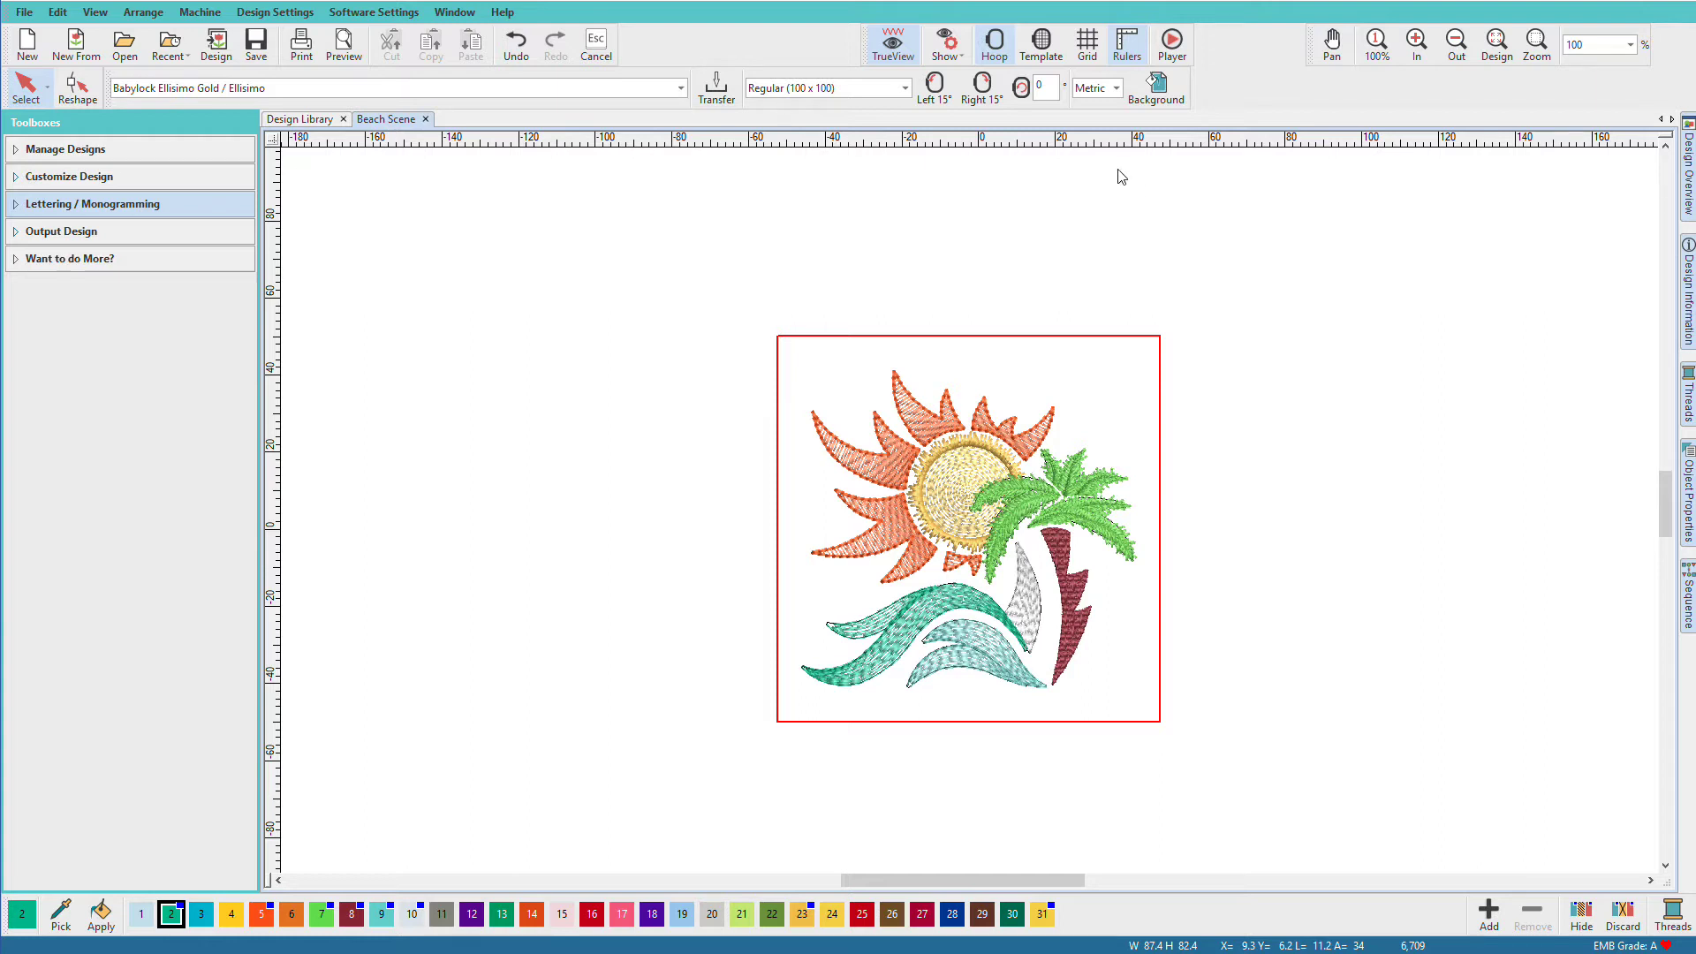
- Bring up Embroidery Settings on the Machine & Hoop tab via the Hoop button
click(1001, 40)
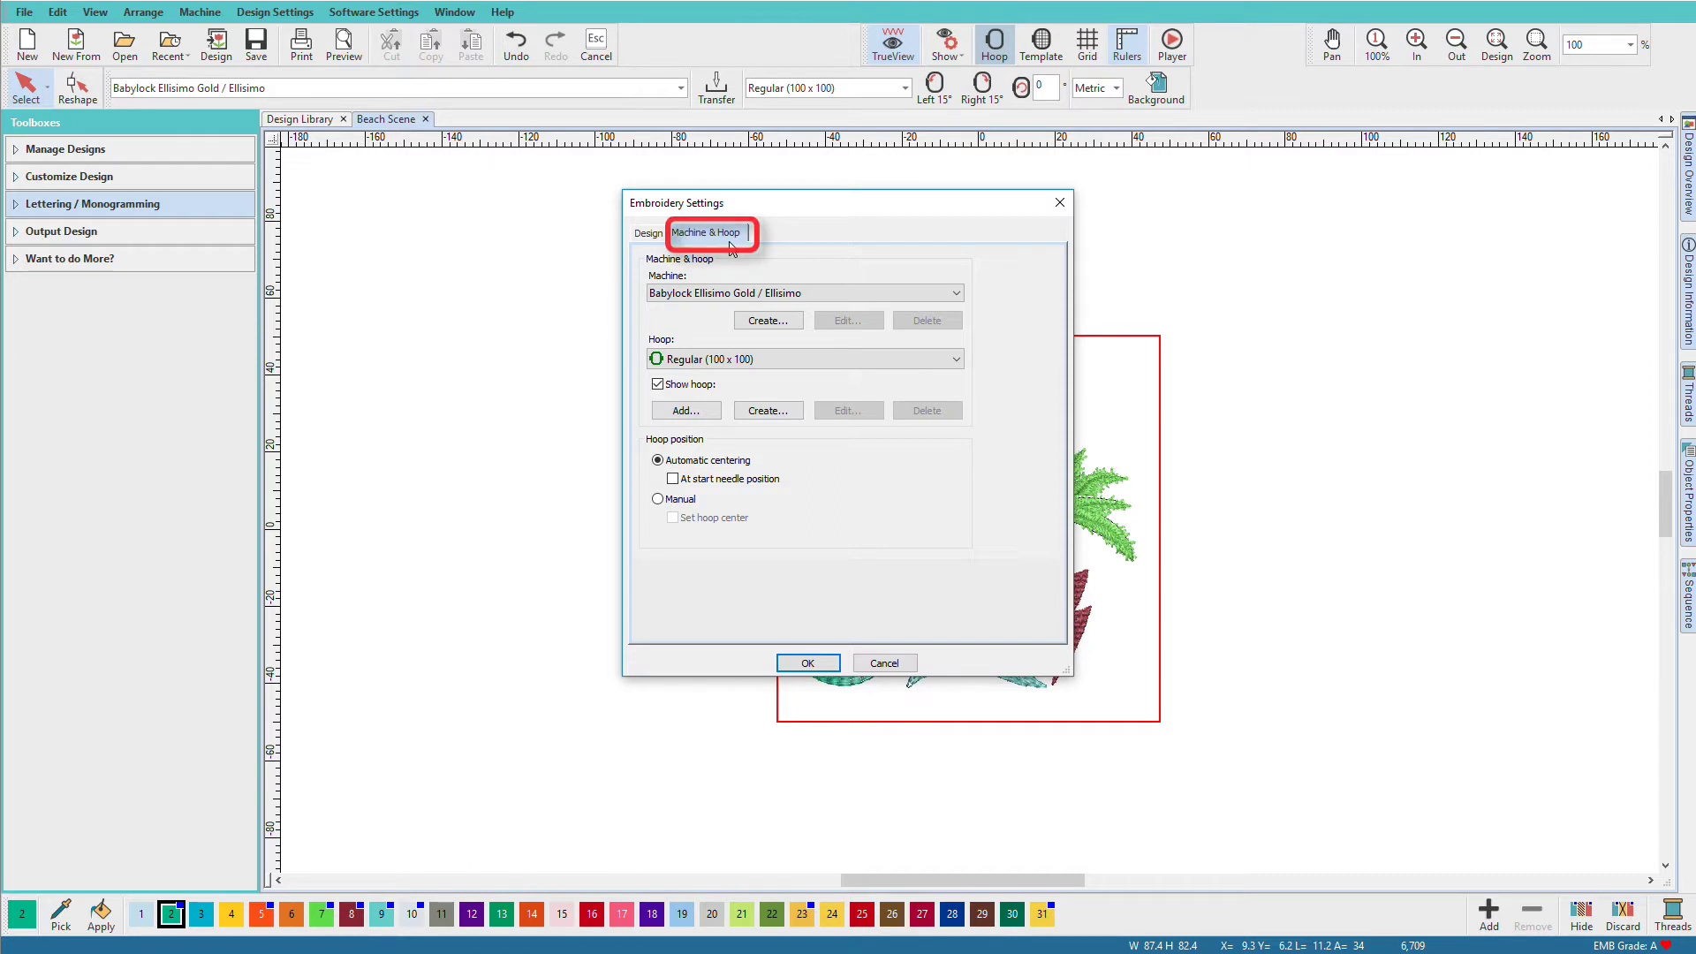
- Create a new multi-needle machine named SWF and begin adding hoops to it
click(781, 323)
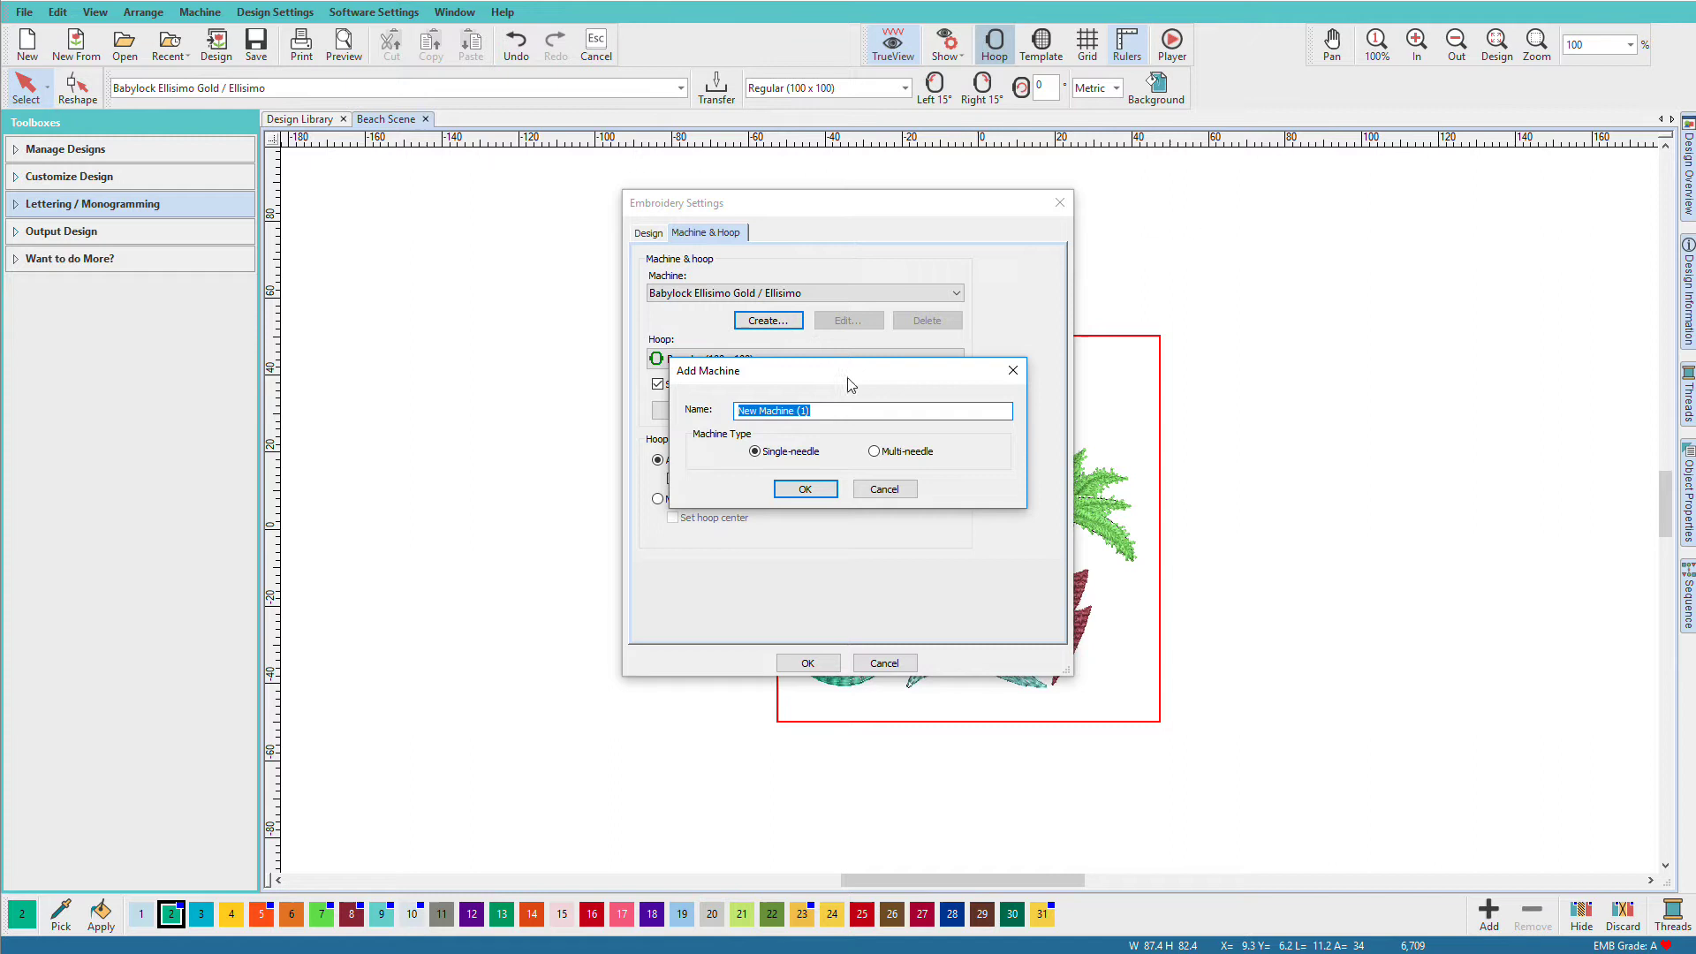
text(SWF)
click(874, 451)
click(825, 491)
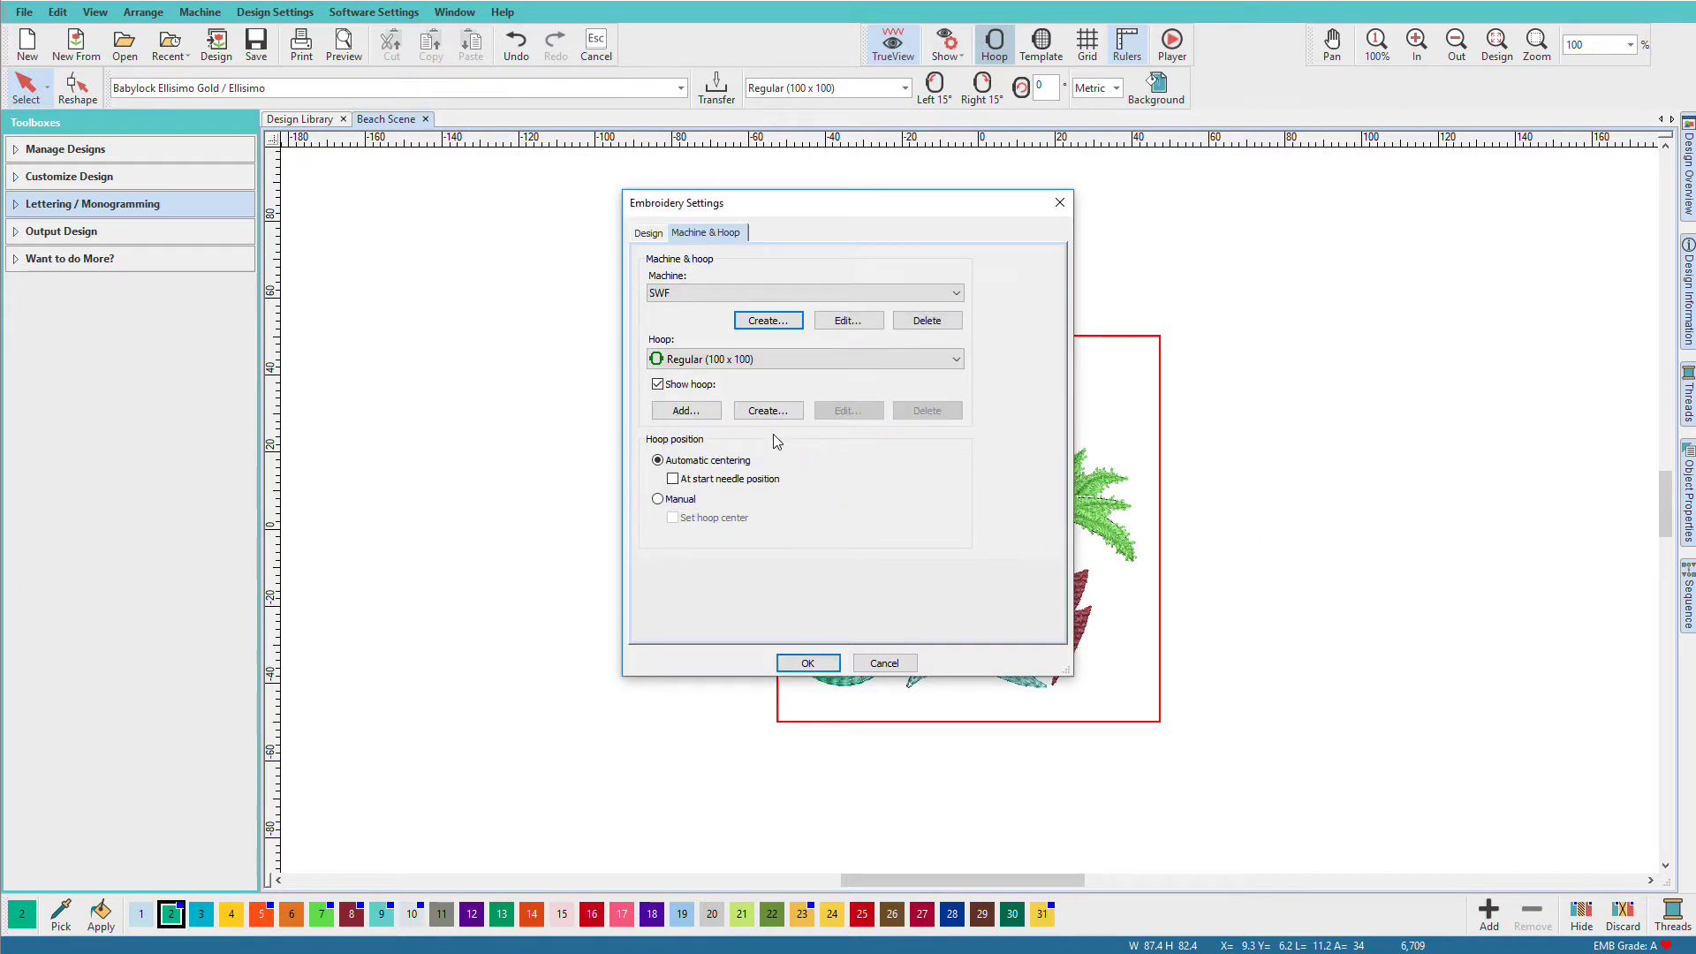
click(686, 410)
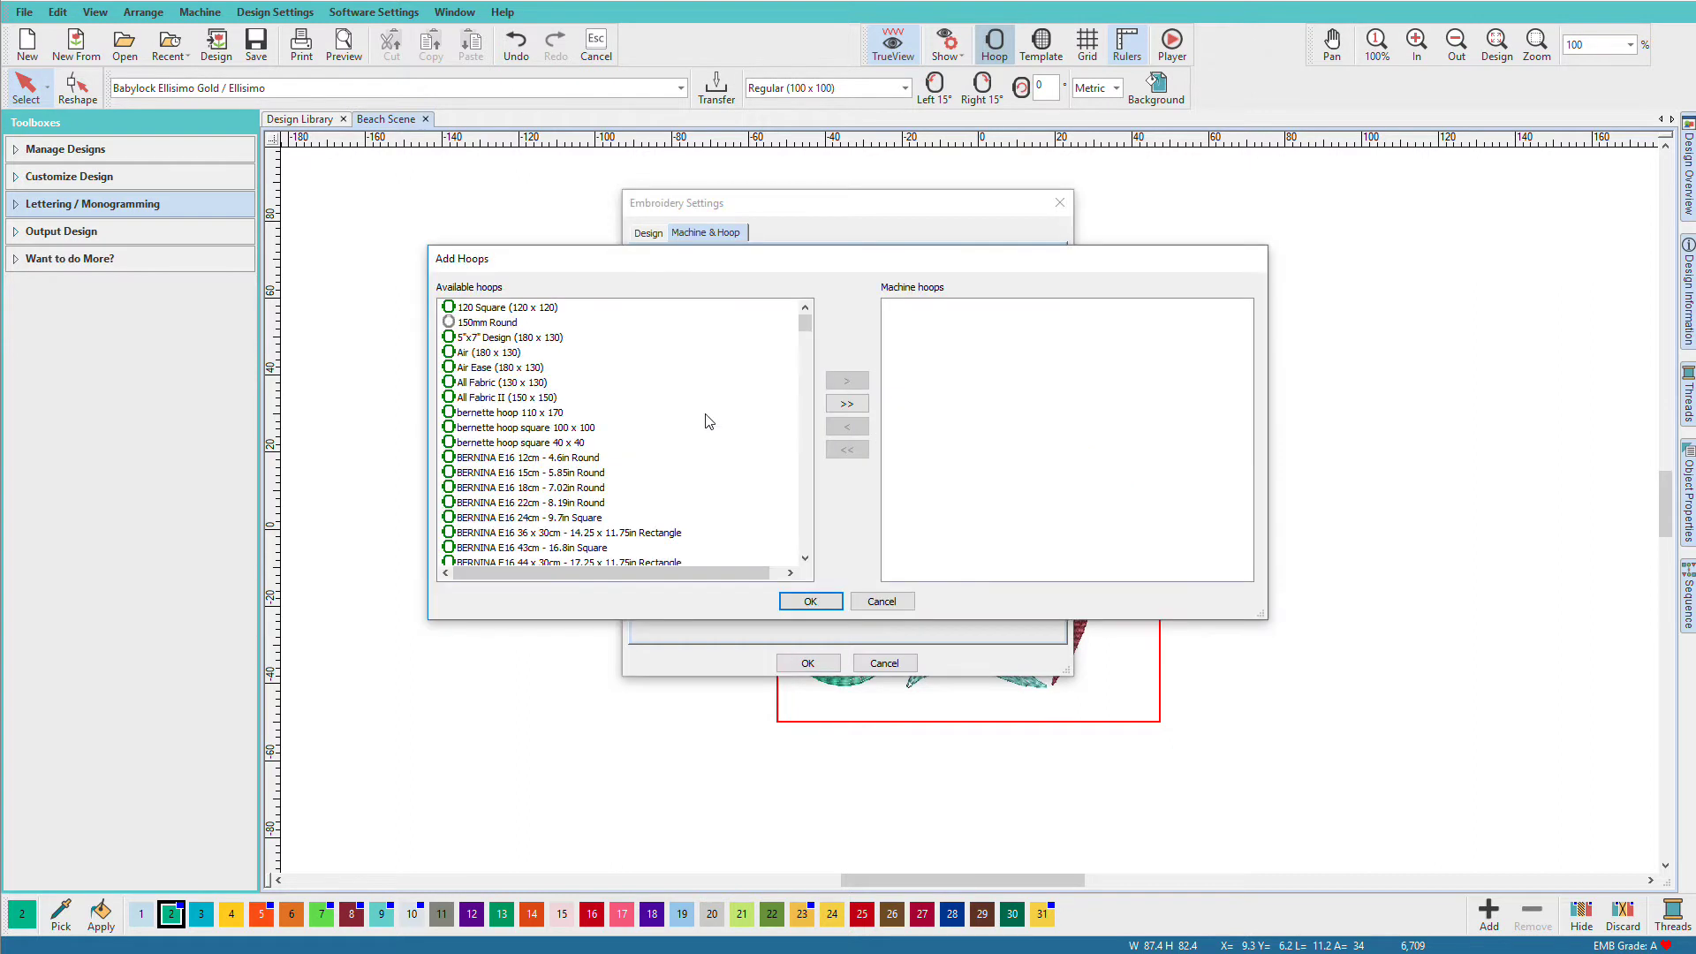
- Move the 120 Square (120 x 120) hoop into the SWF machine's hoops and confirm
click(554, 308)
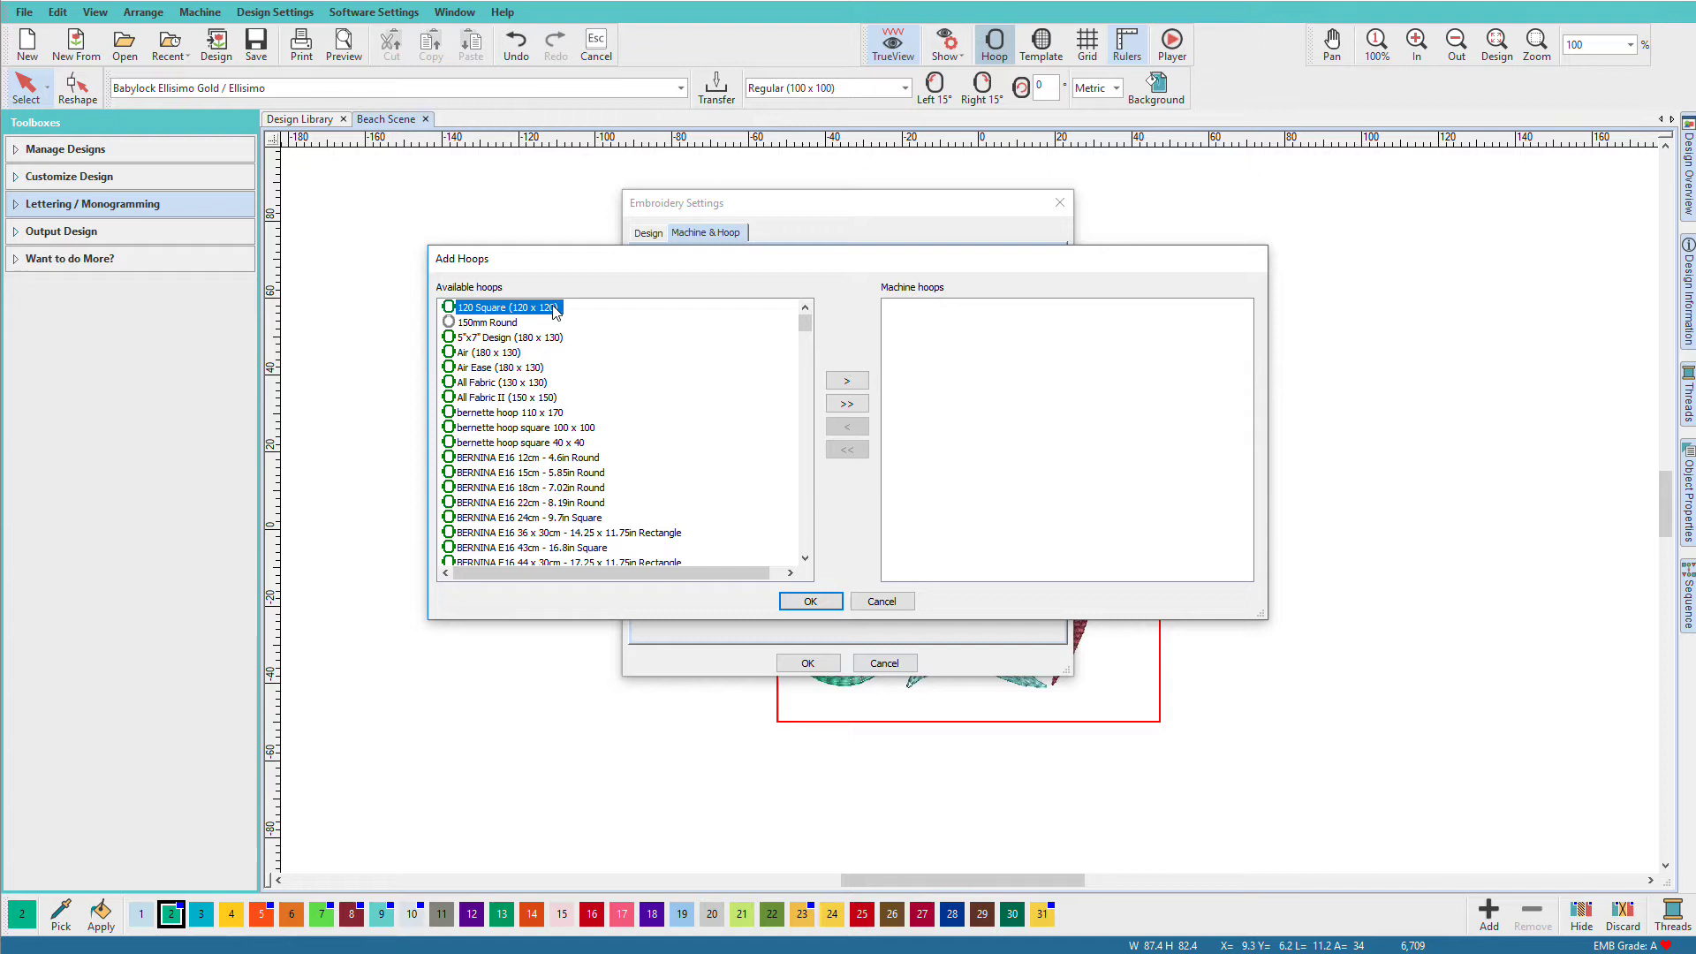
click(848, 383)
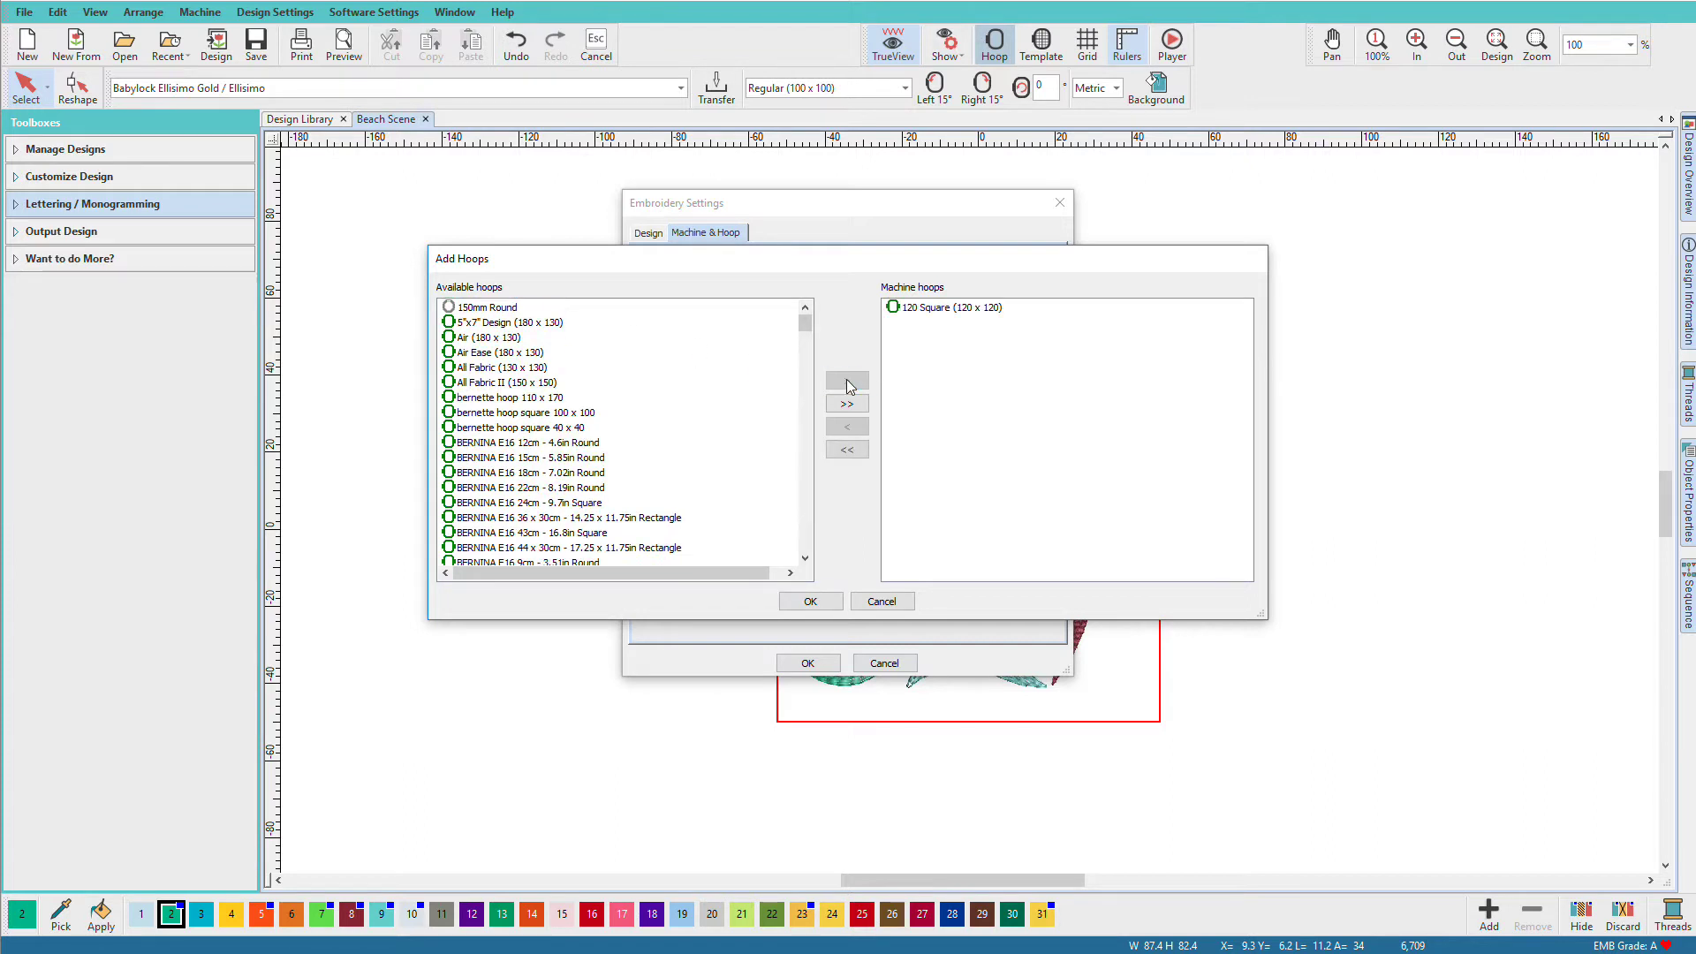
click(810, 601)
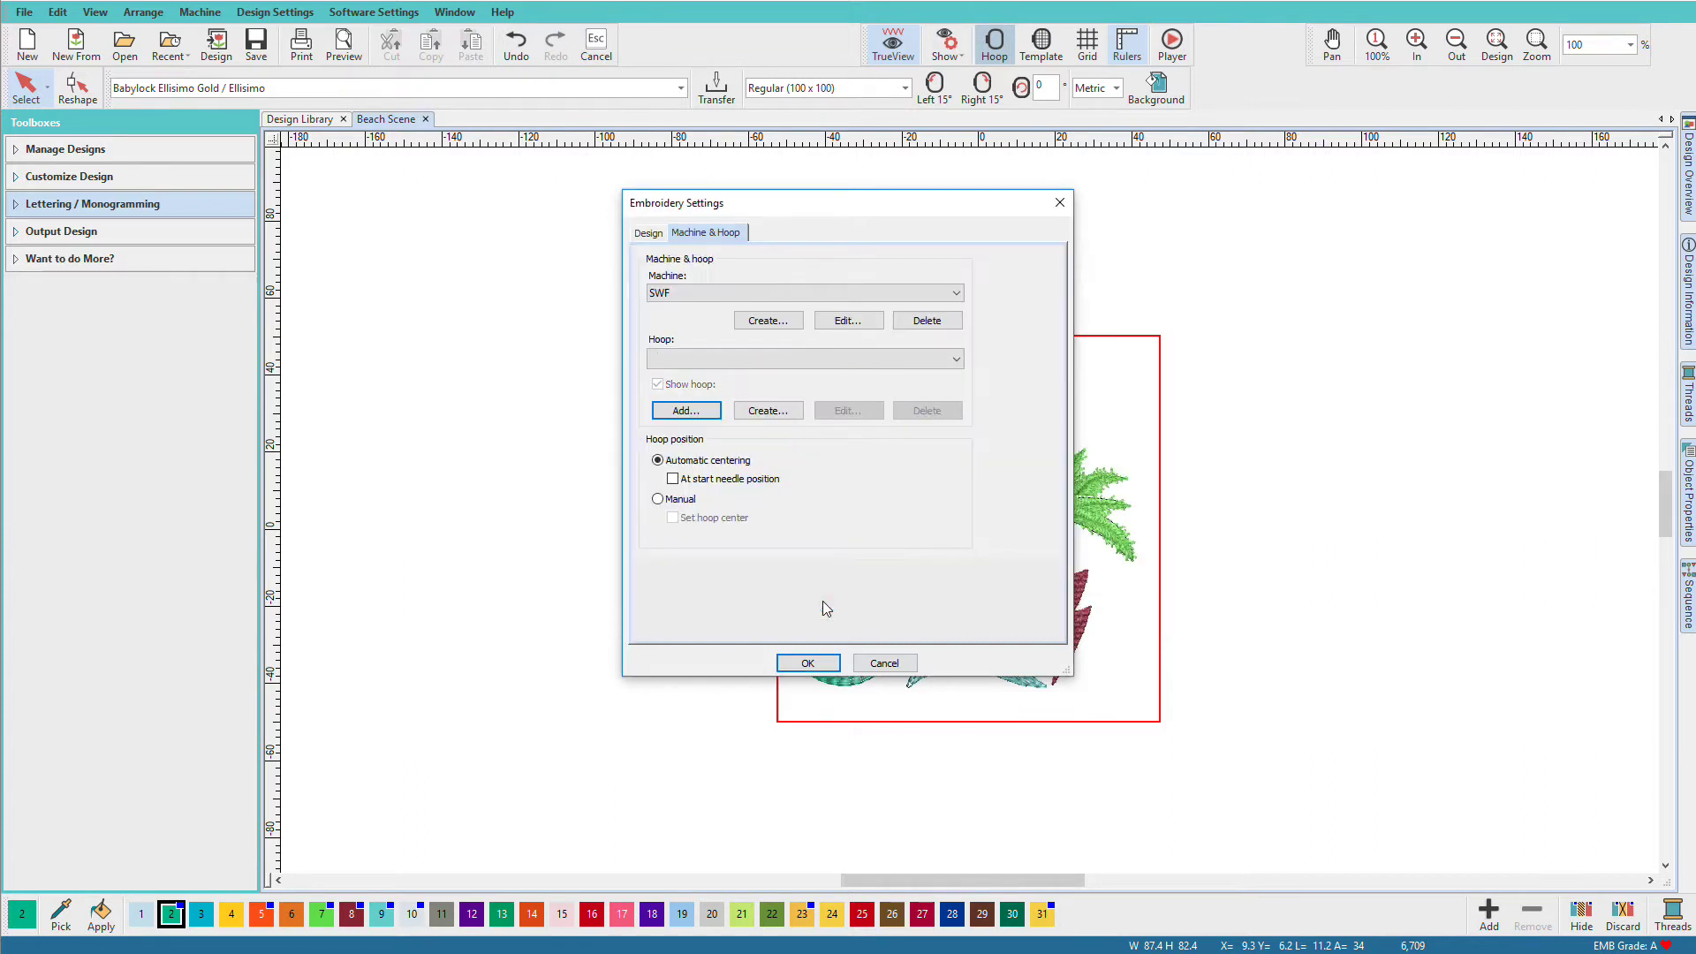
- Start a custom hoop and look over its shape options and width and height fields
click(767, 412)
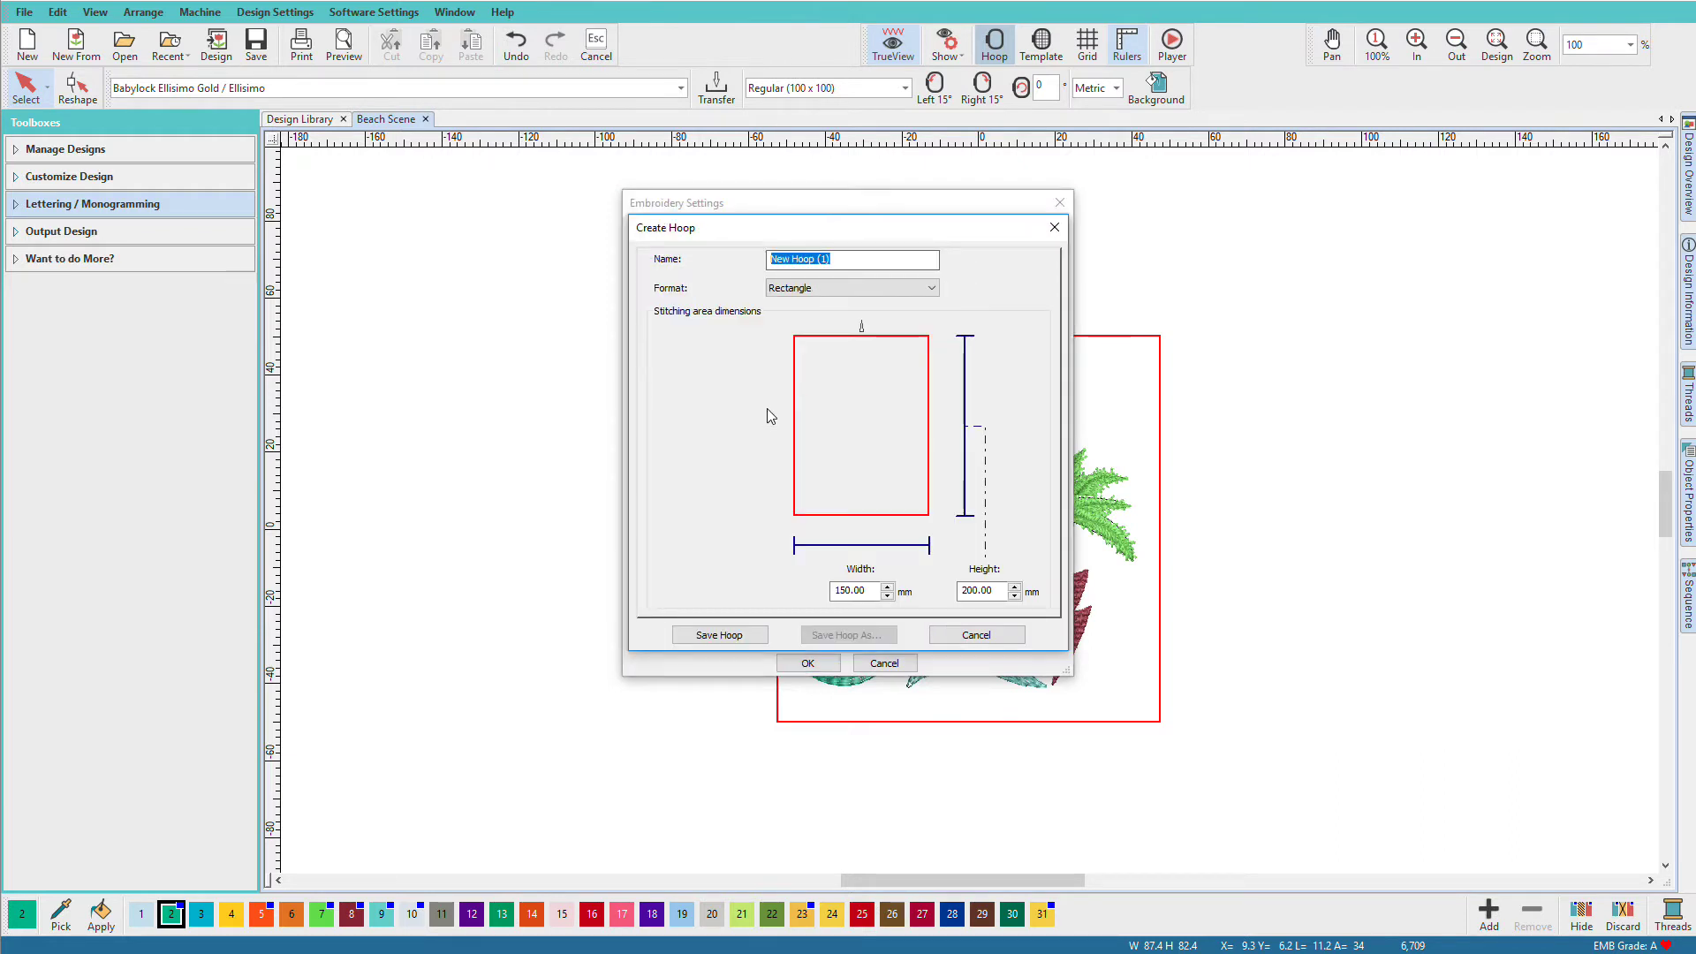
click(932, 288)
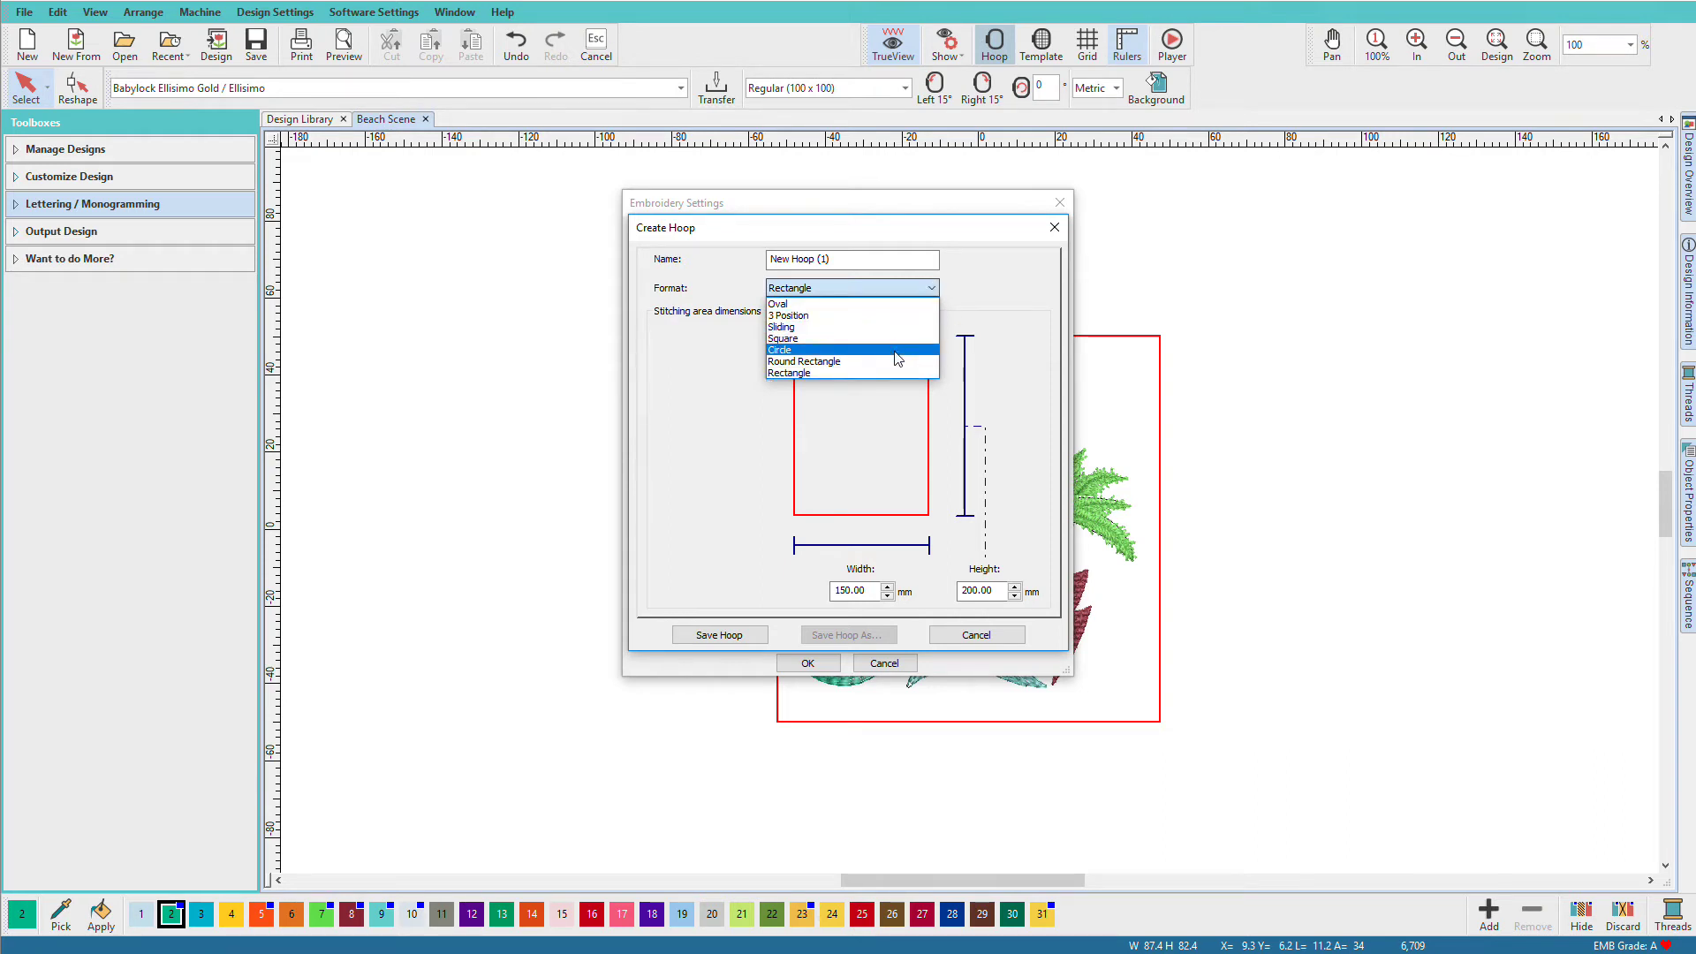
click(989, 267)
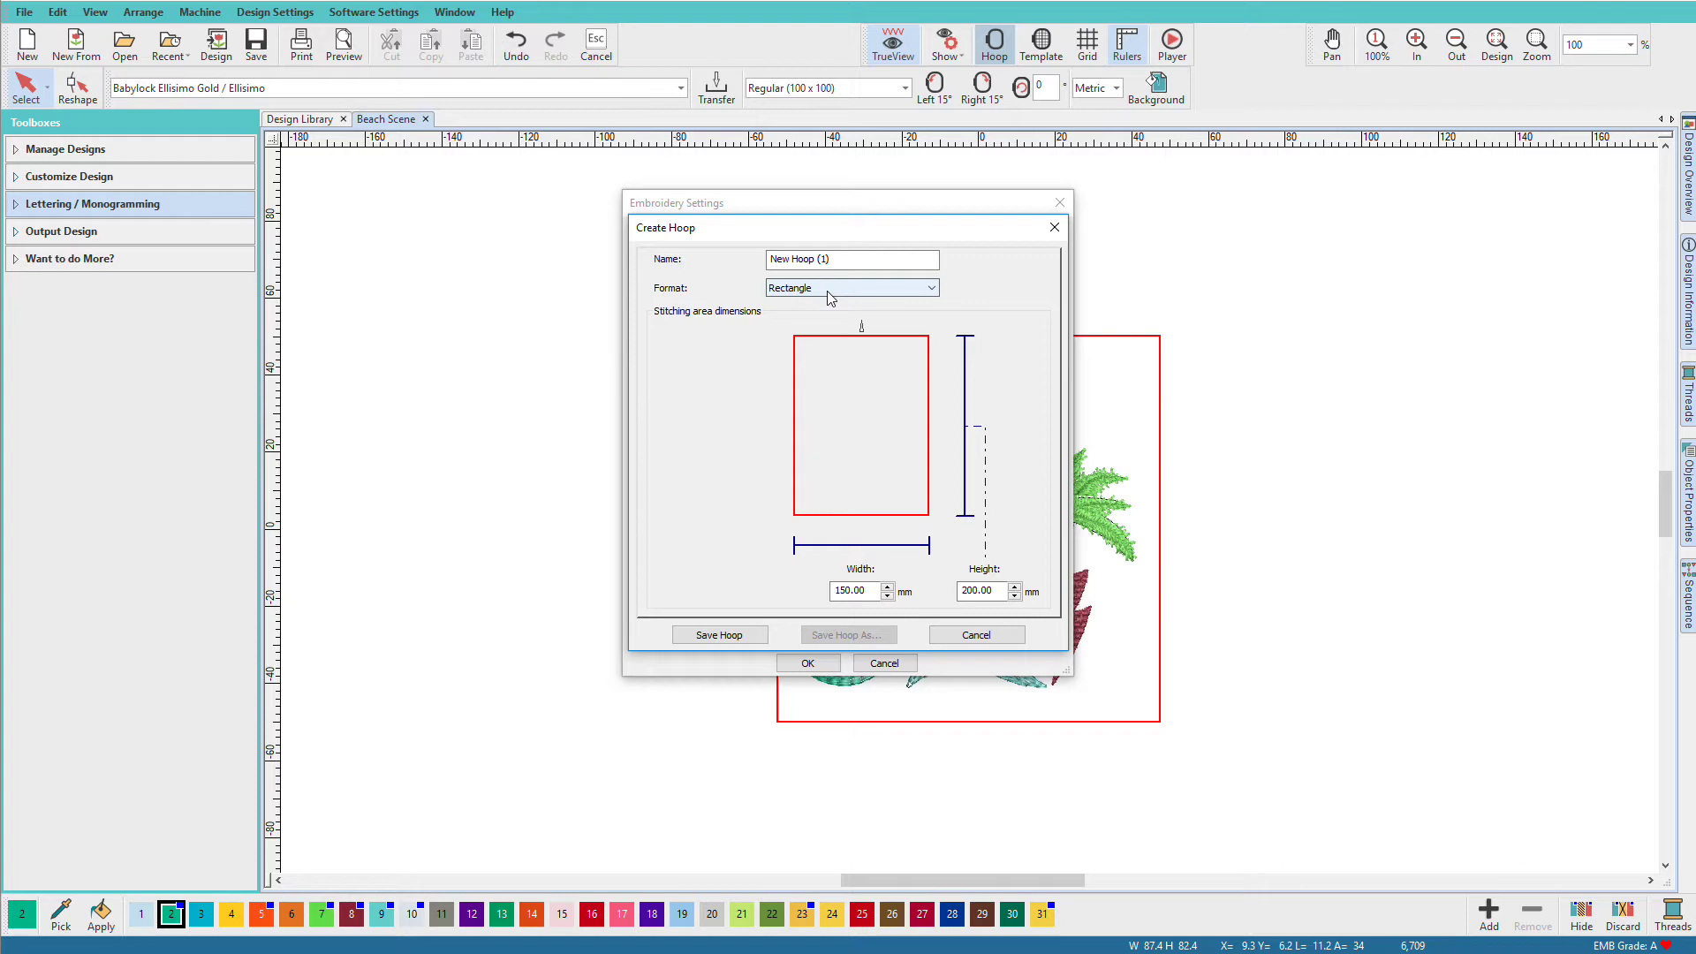
click(839, 591)
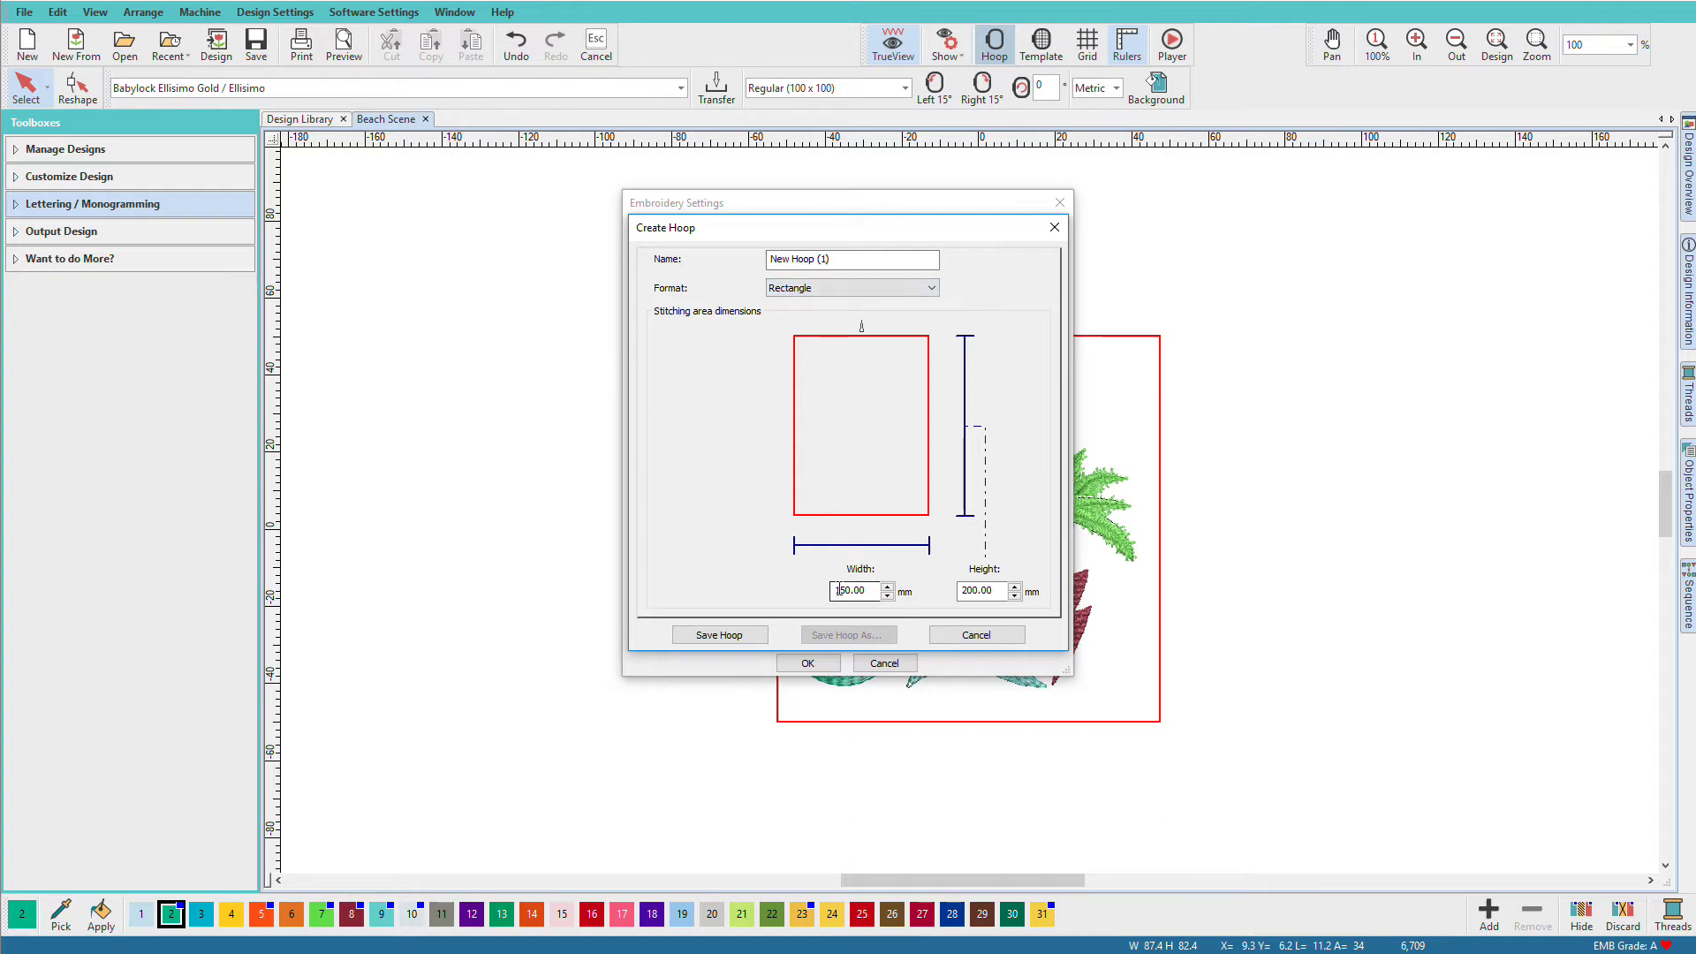
click(989, 588)
- Make the hoop a circle named 'Round 120mm' with diameter 100 and save it
click(933, 285)
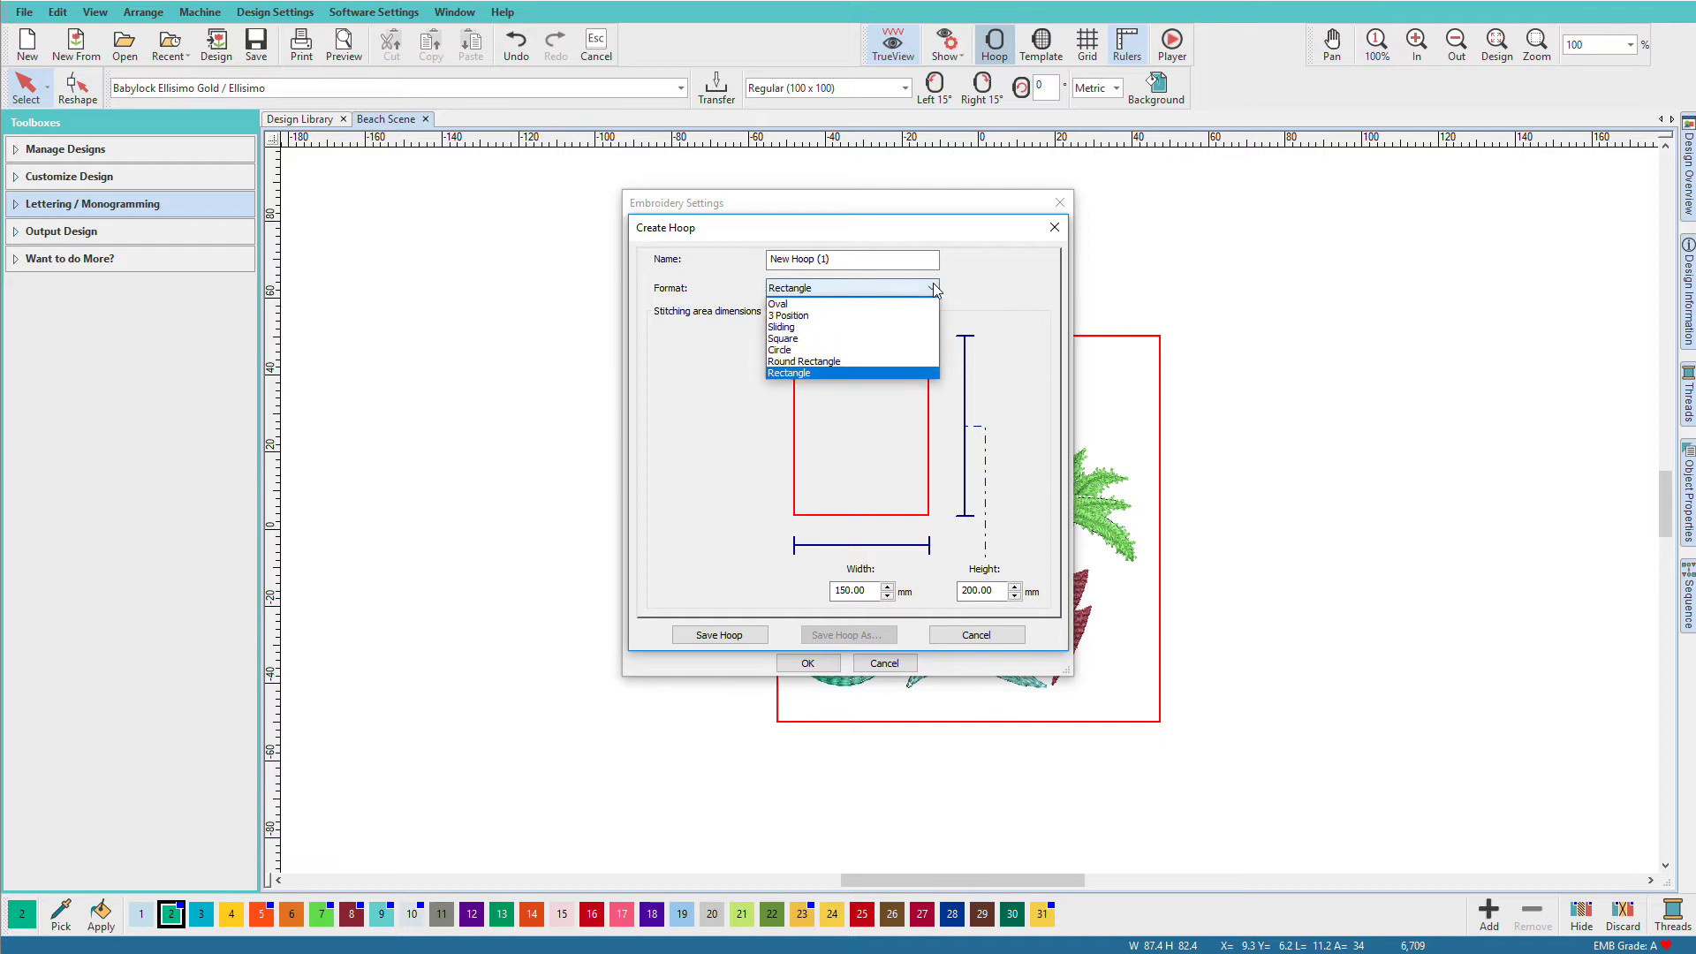
click(888, 358)
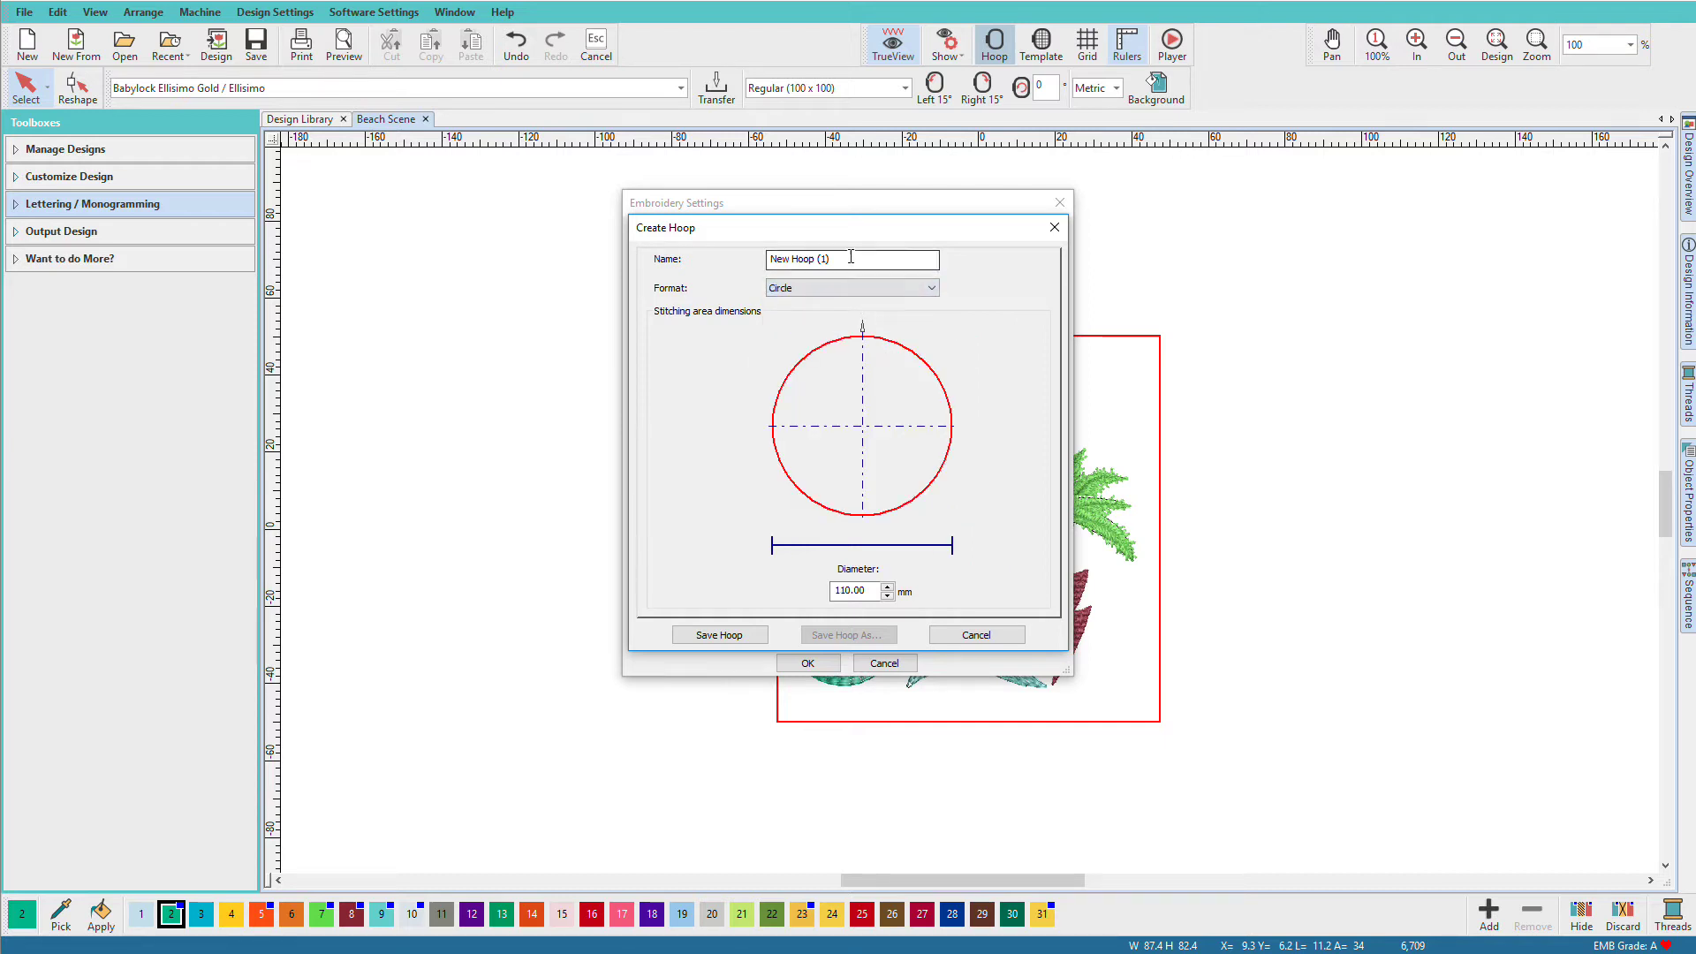
drag(852, 258, 750, 246)
text(Round 120mm)
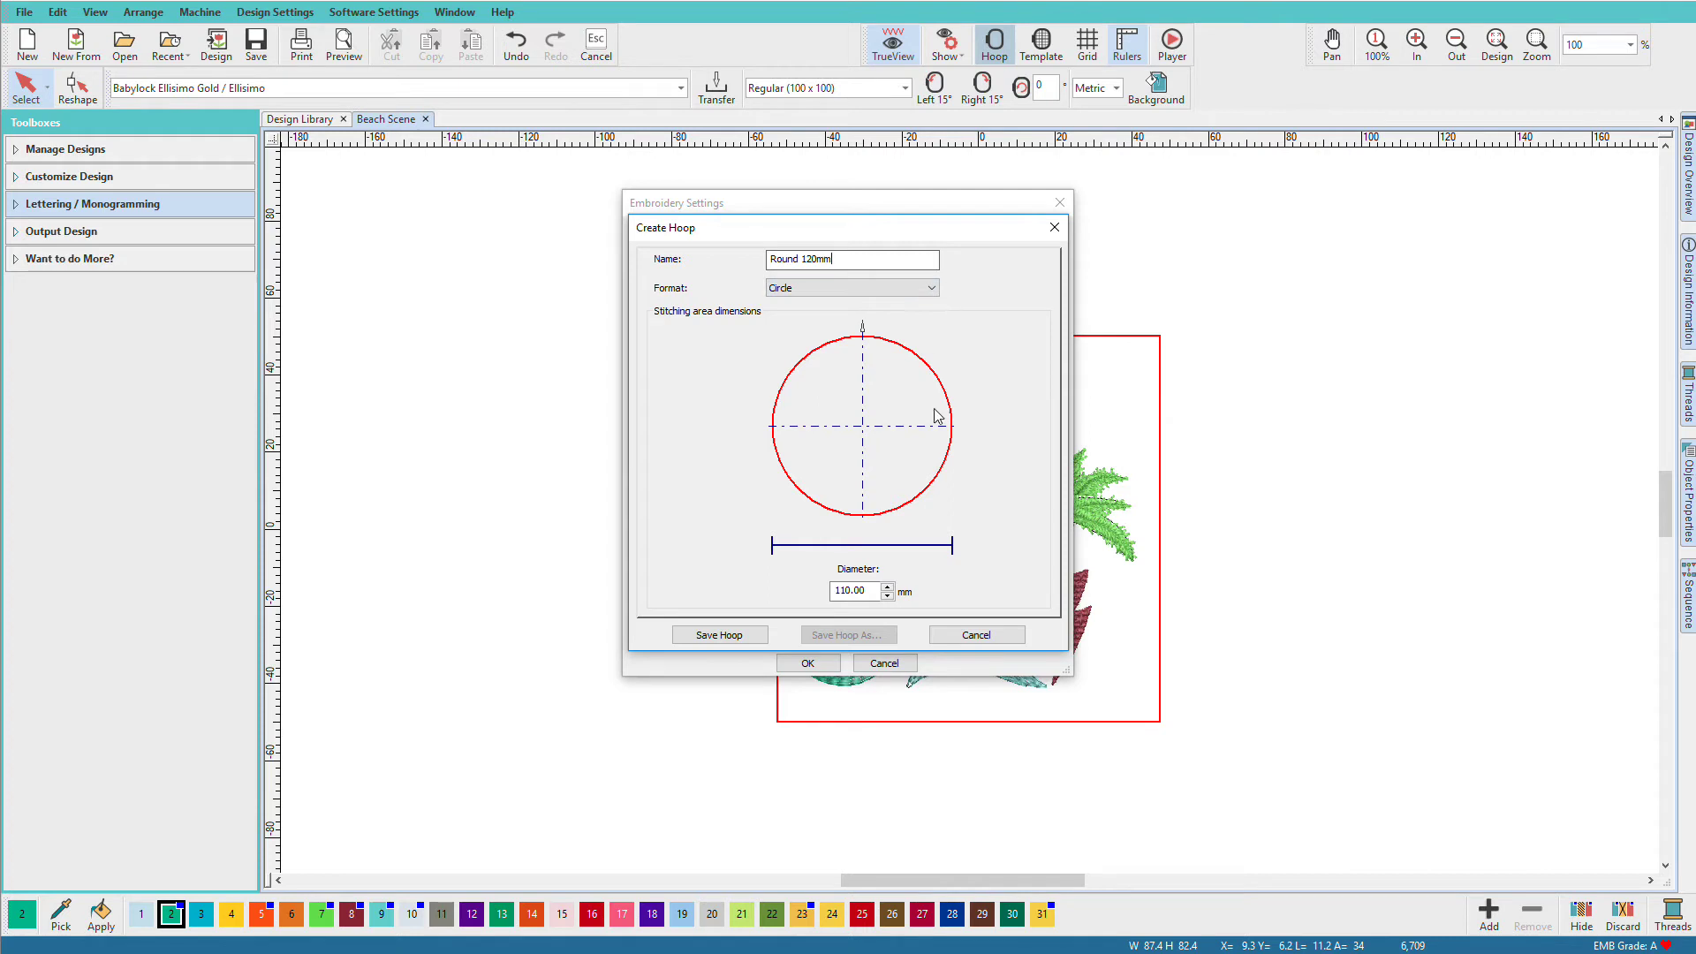
drag(867, 590, 806, 588)
text(100)
click(755, 636)
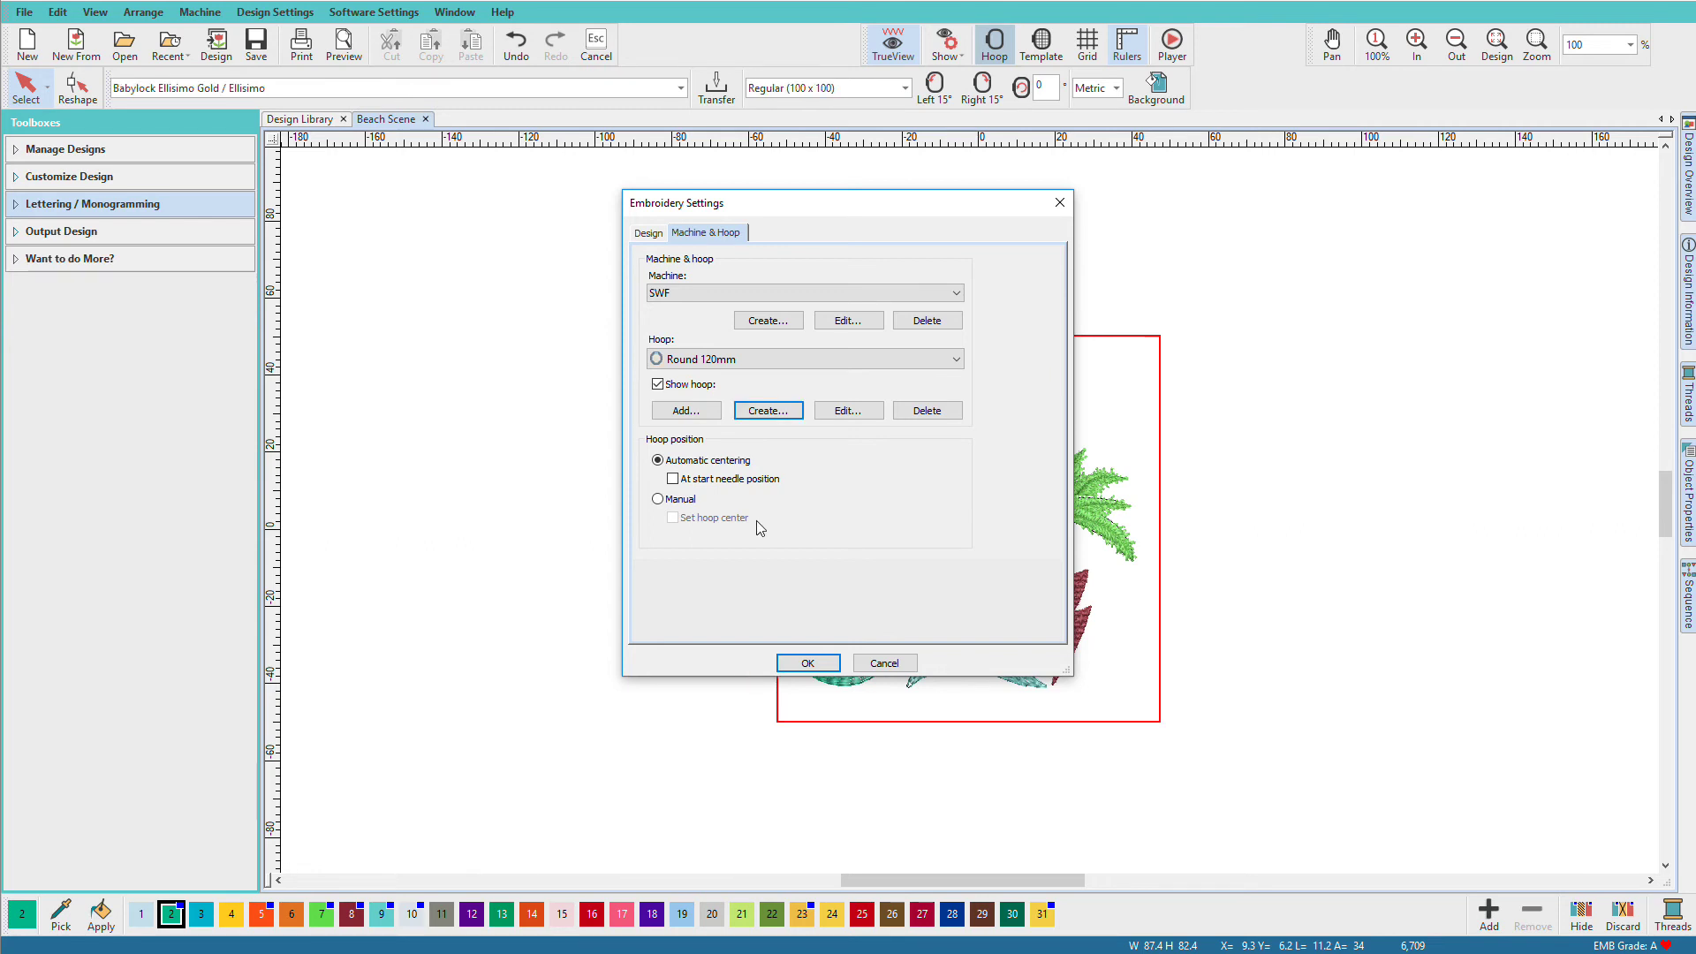
- Apply the SWF settings and switch the design to the 120 Square (120 x 120) hoop
click(828, 665)
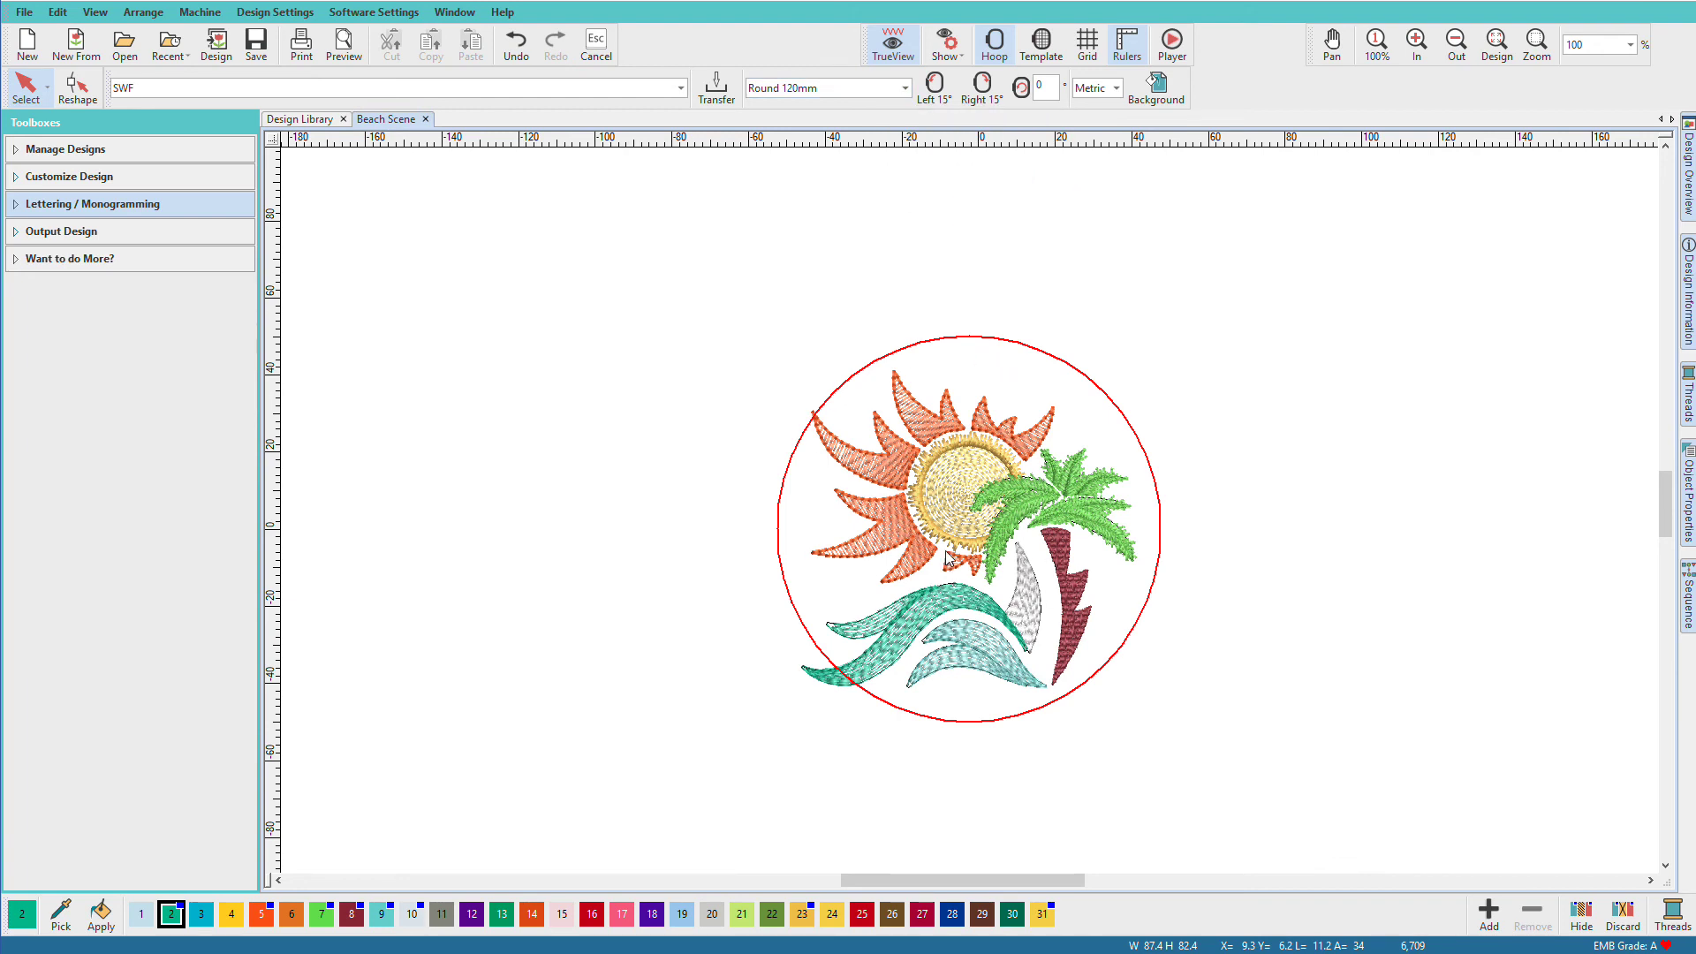
click(905, 89)
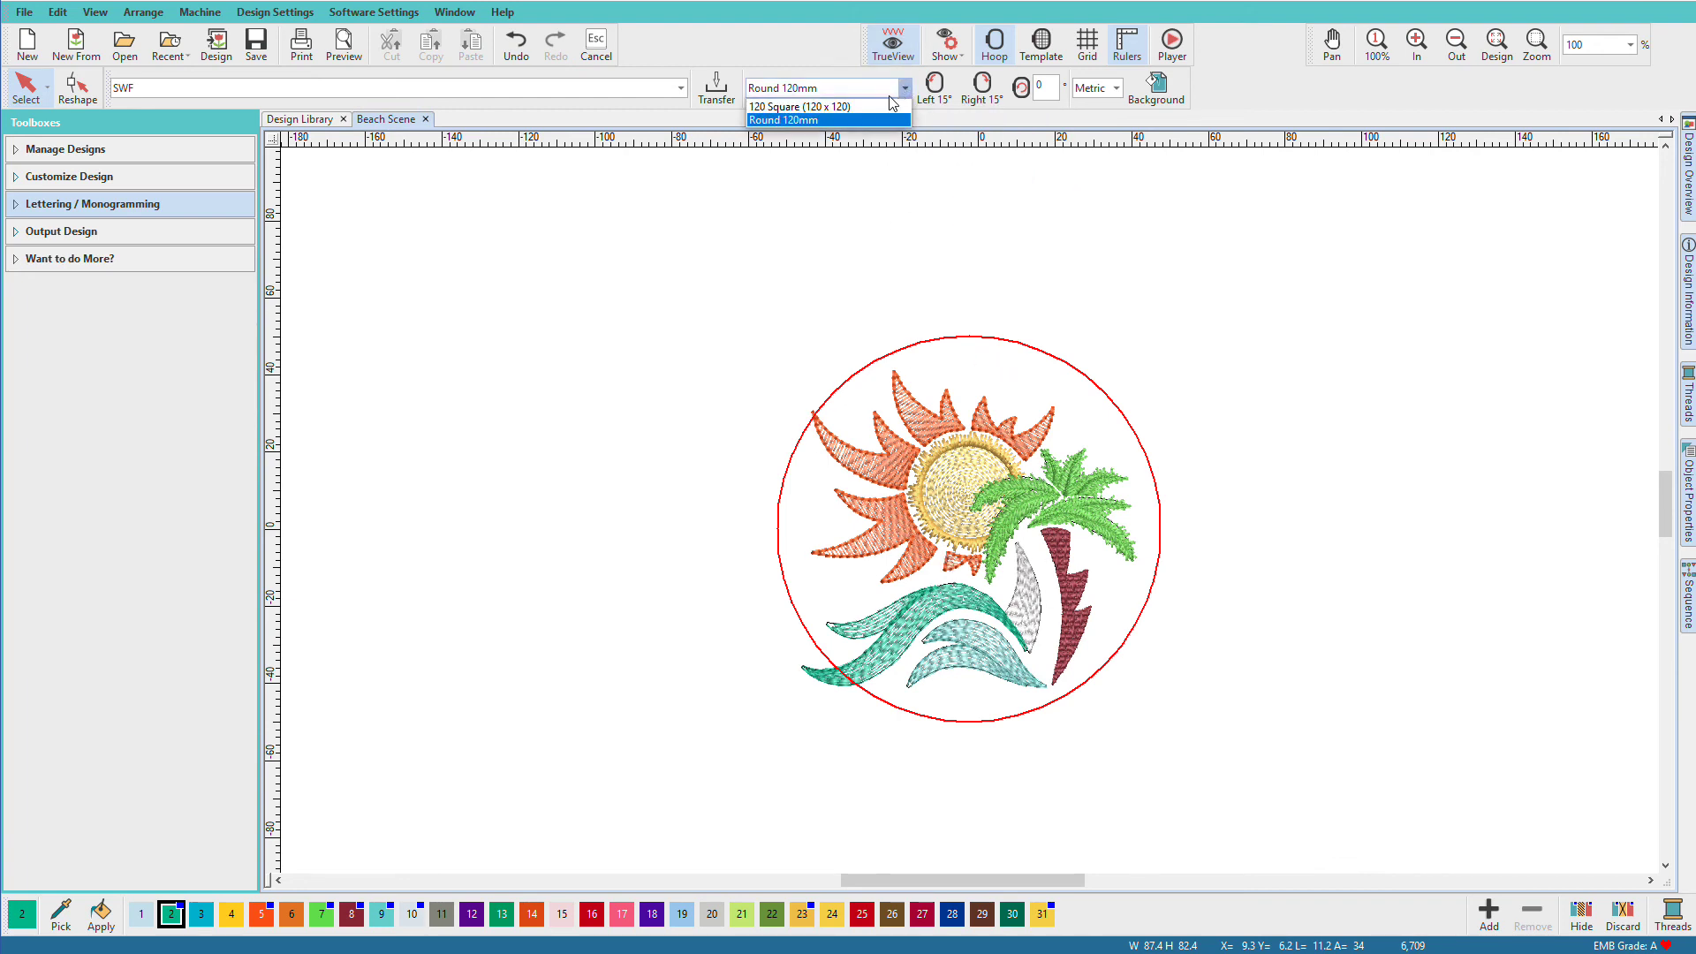
click(874, 107)
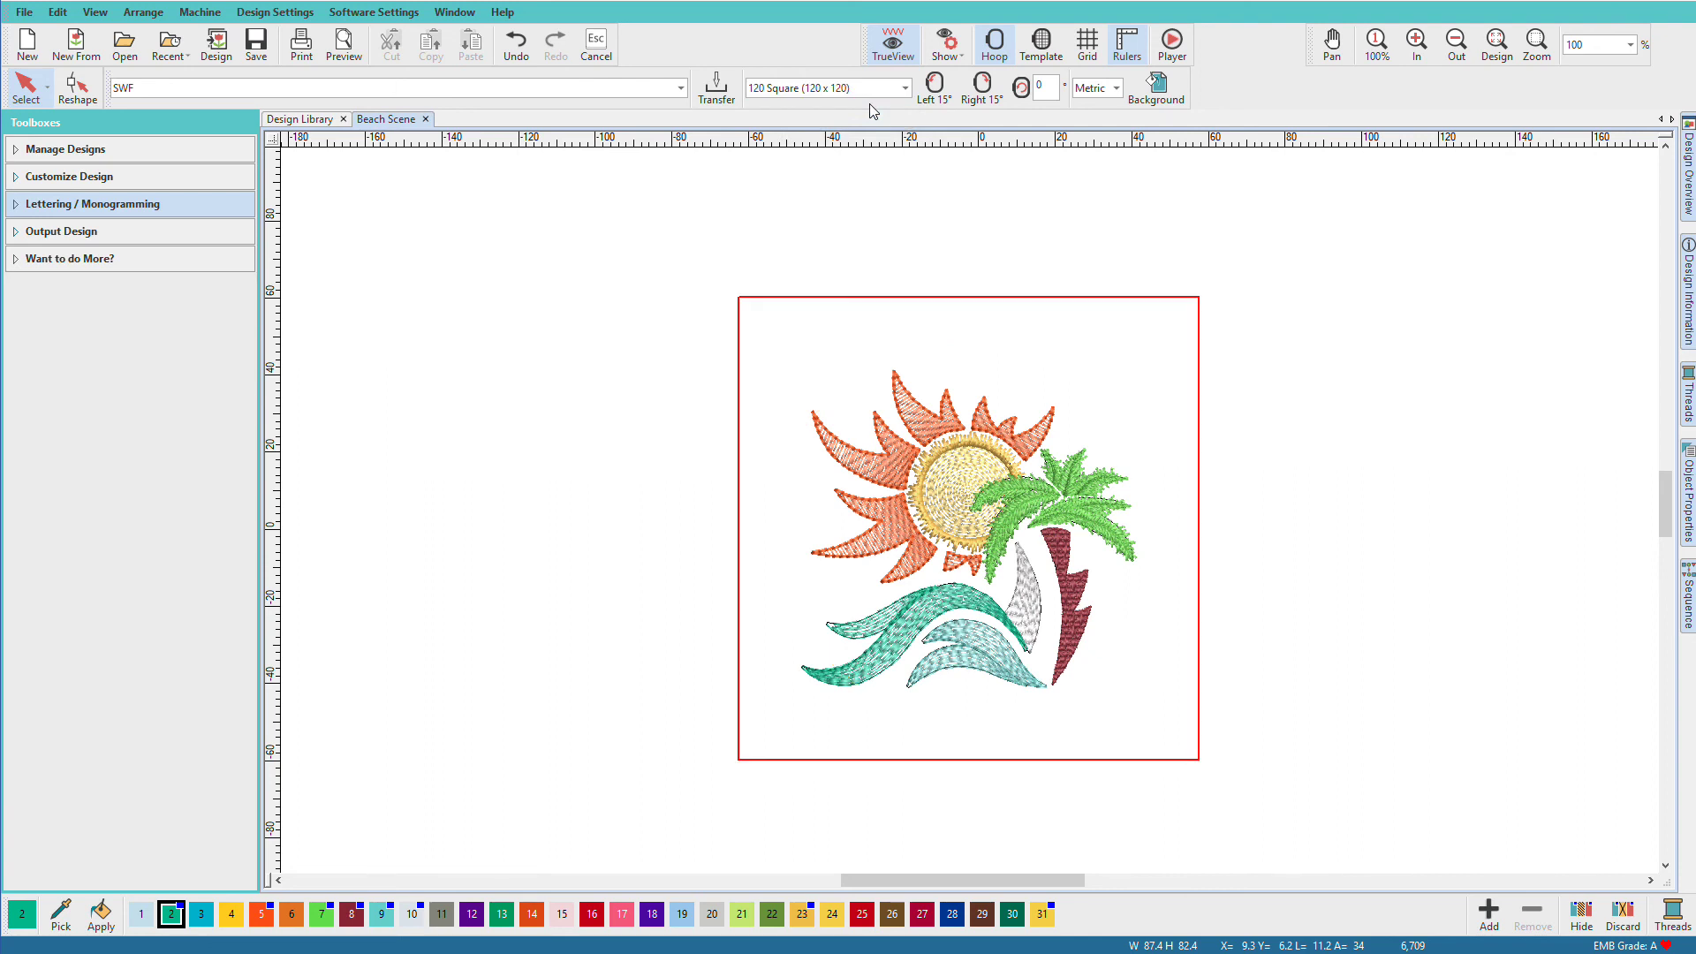